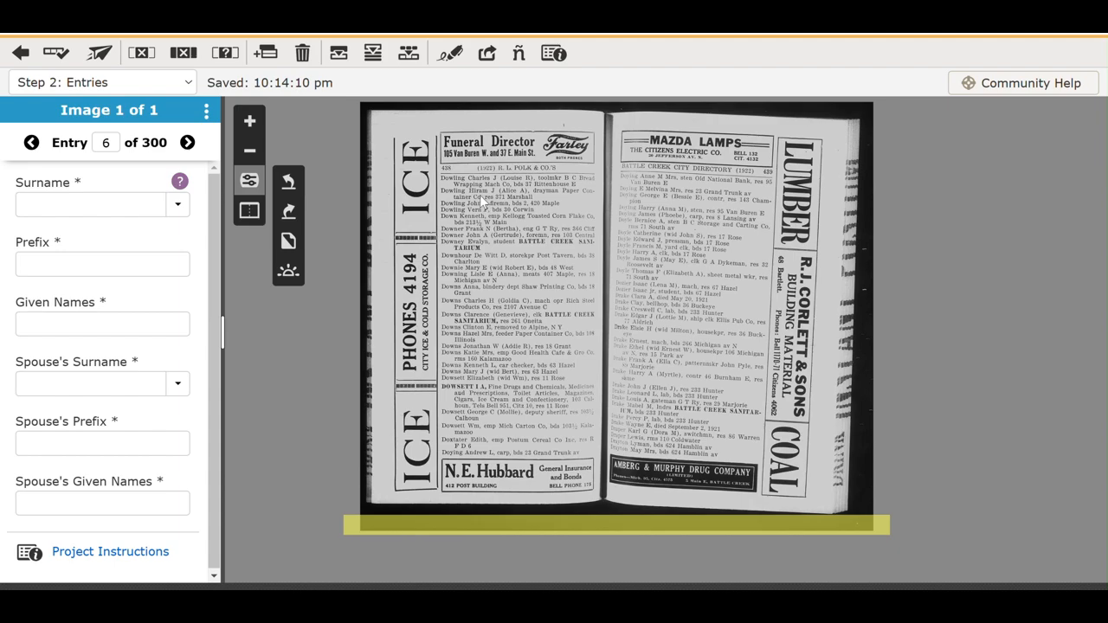
scroll(479, 195, up, 5)
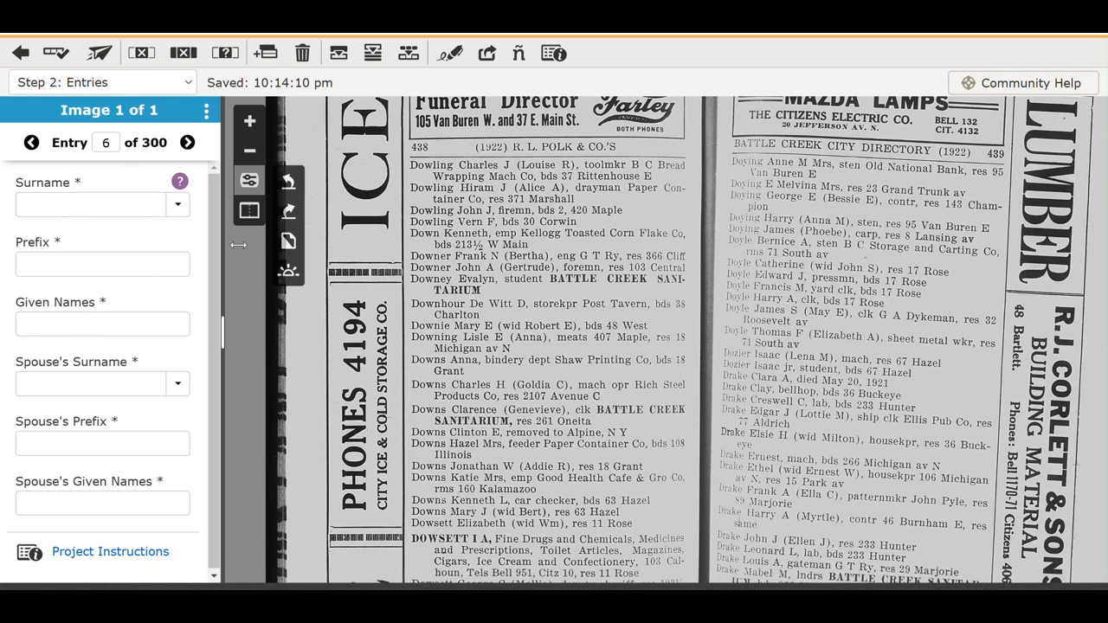
scroll(465, 212, down, 5)
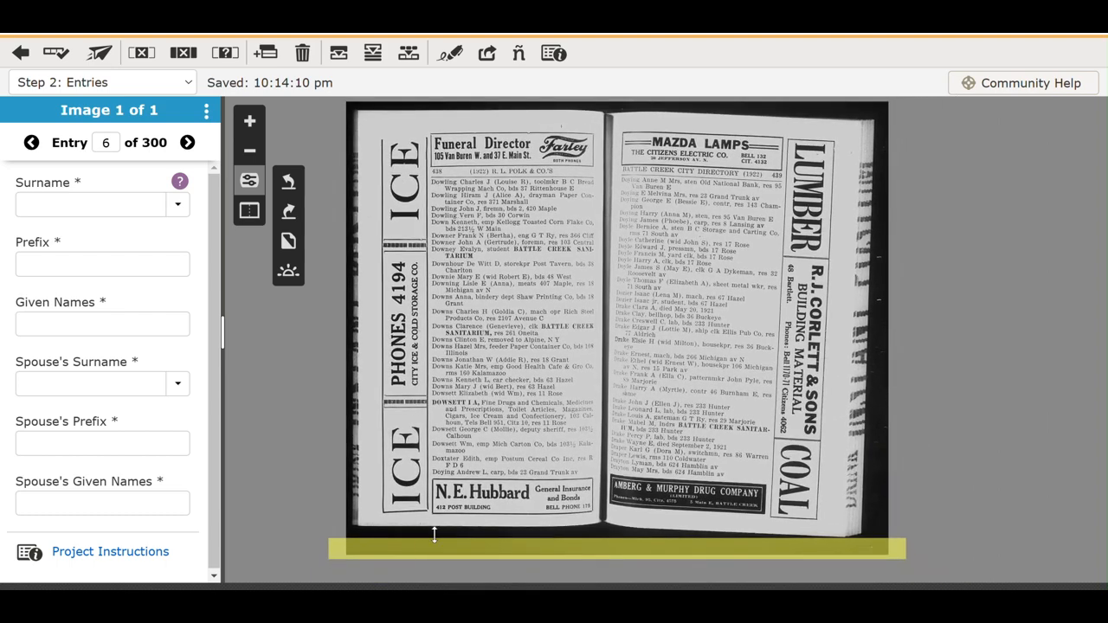
drag(431, 548, 380, 194)
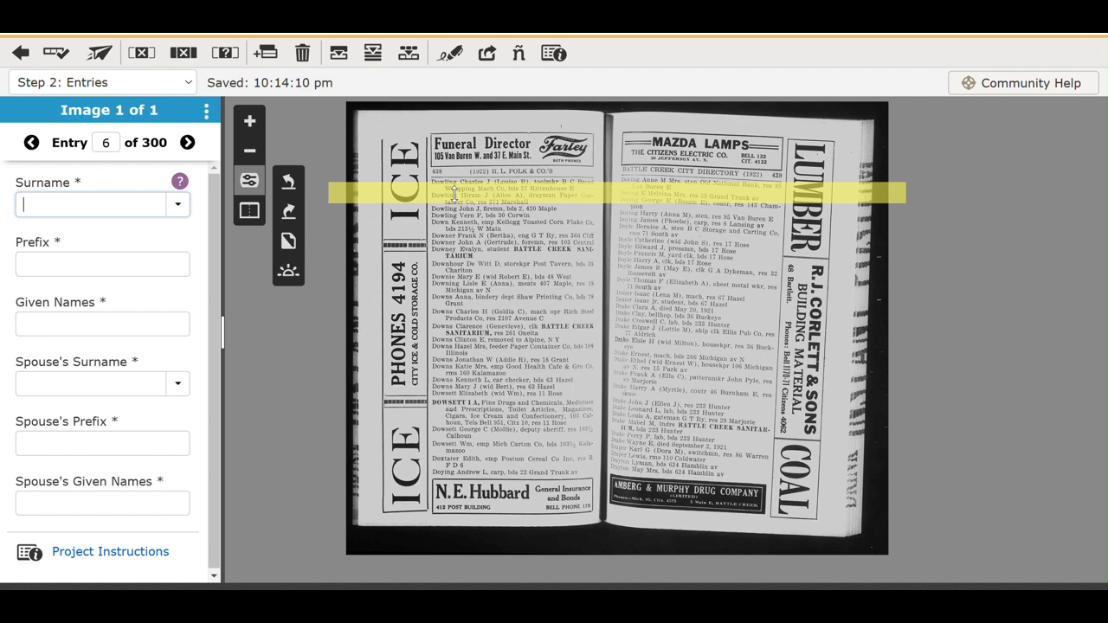
drag(454, 195, 451, 234)
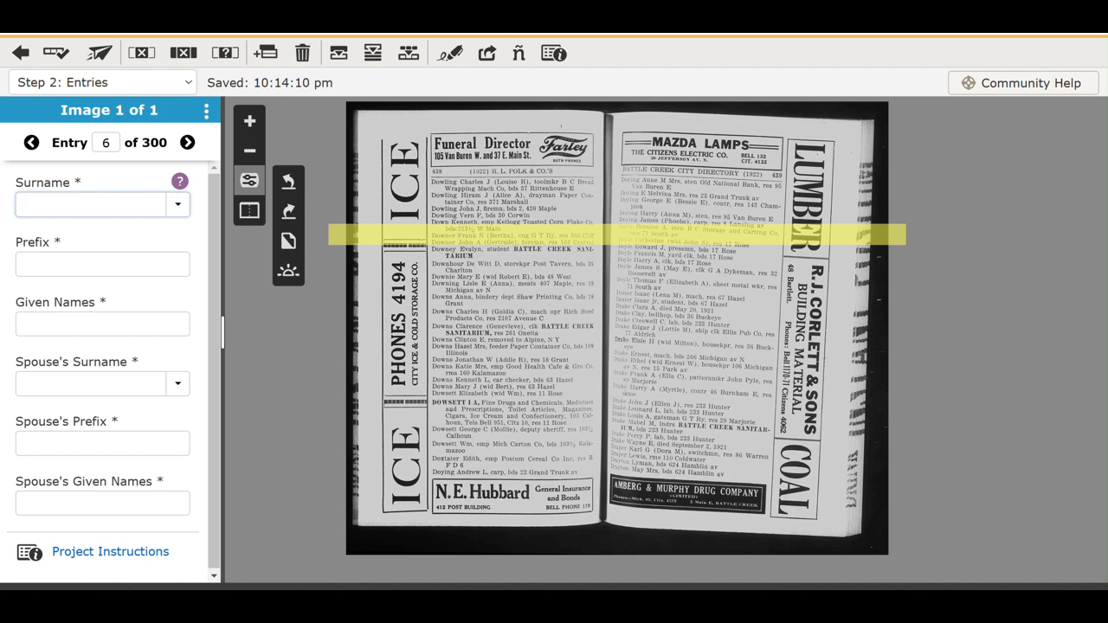
Toggle Show Ruler off and back on from the View menu.
click(146, 26)
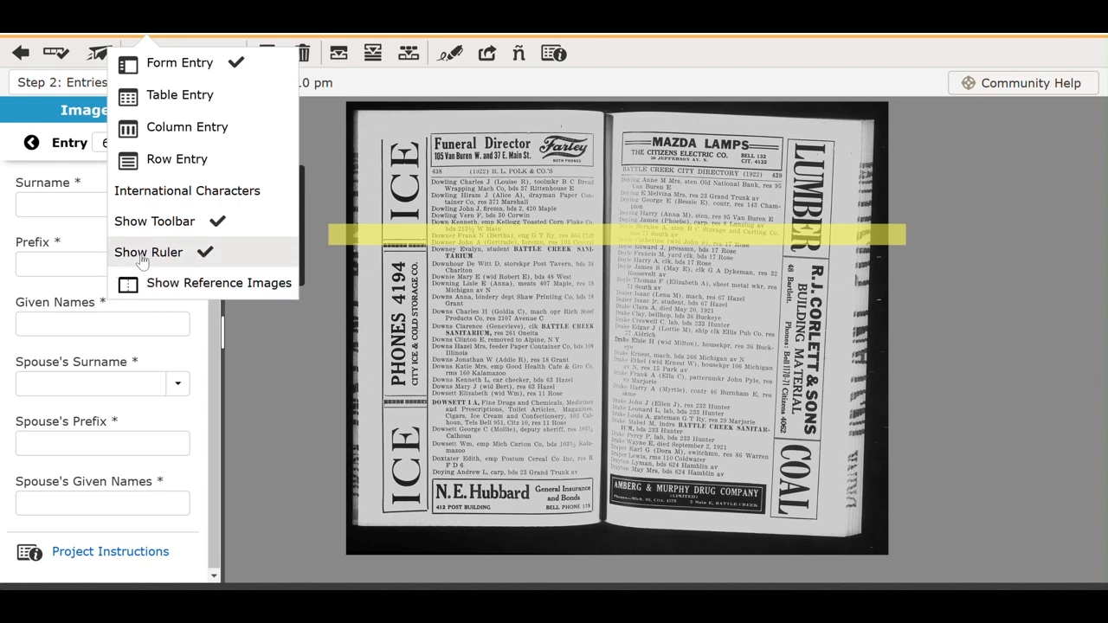
click(141, 253)
click(157, 37)
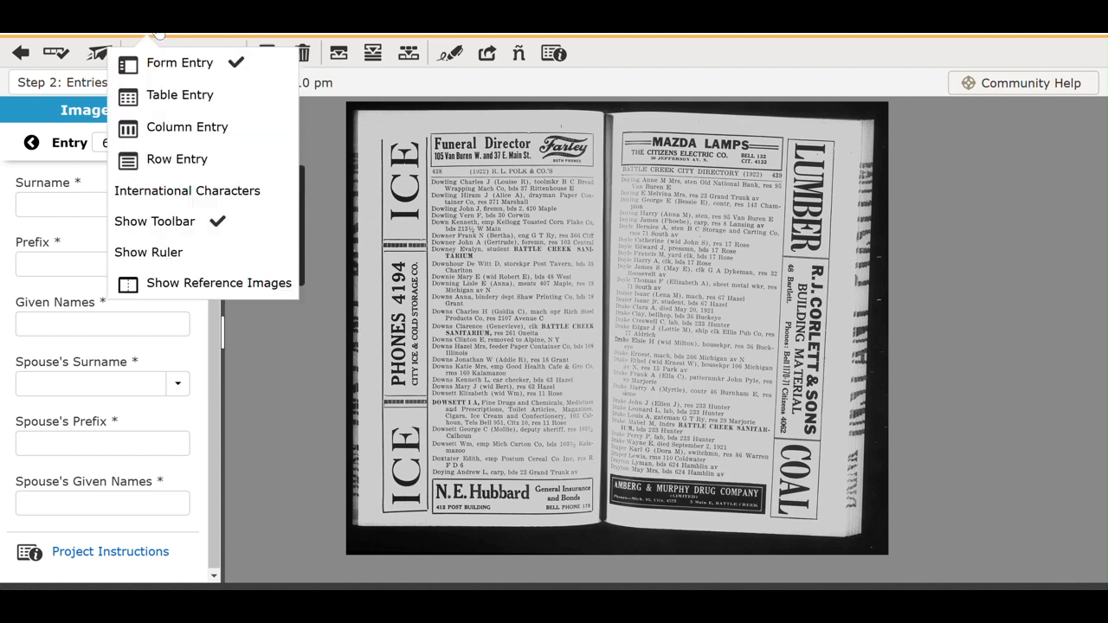
click(195, 252)
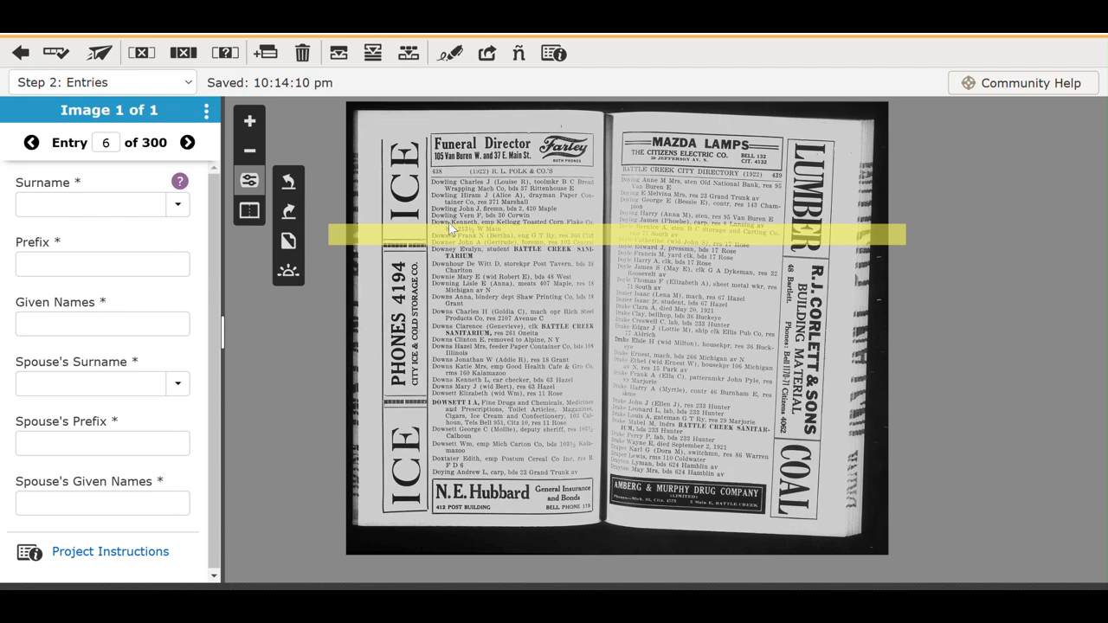
Zoom in and pan so the left column's Dowling–Downing entries sit around the guide band.
scroll(494, 200, up, 3)
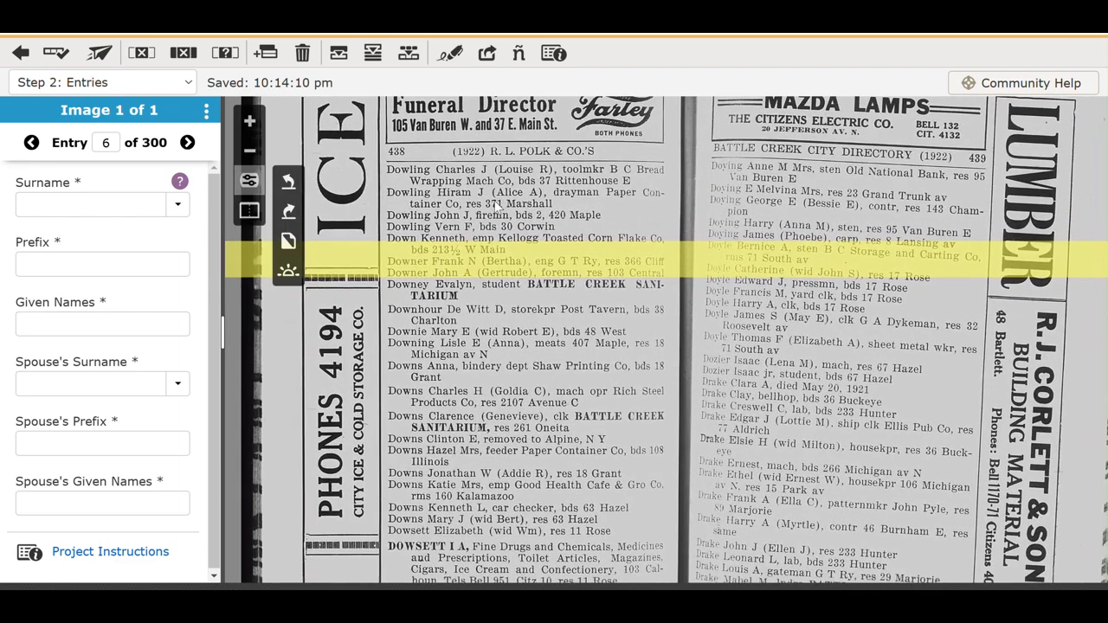
scroll(498, 207, down, 5)
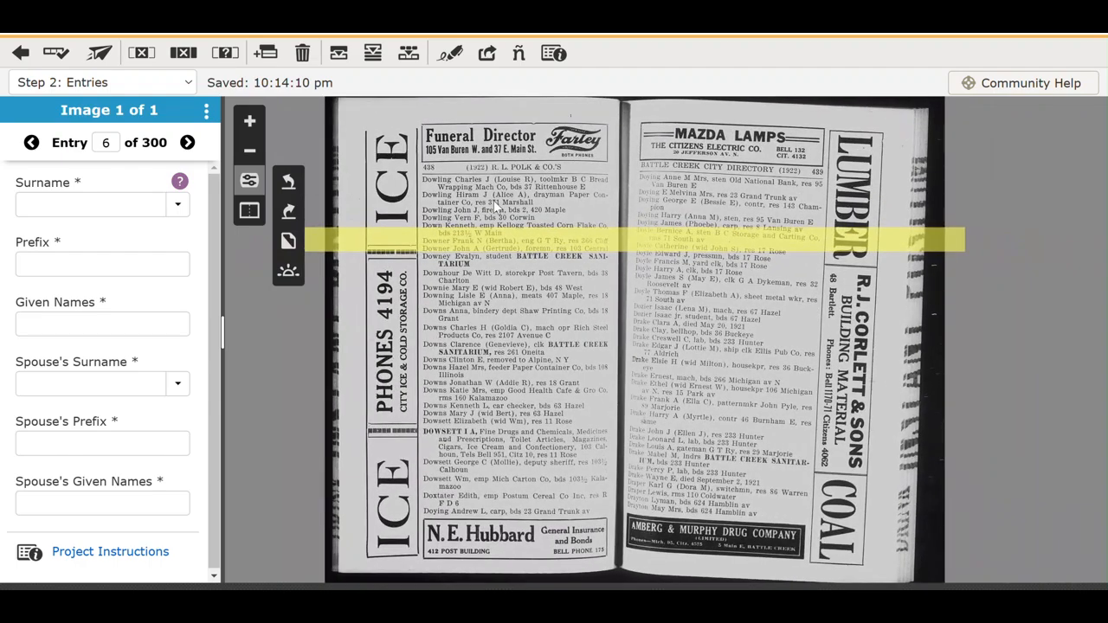
drag(479, 192, 468, 231)
scroll(470, 235, up, 5)
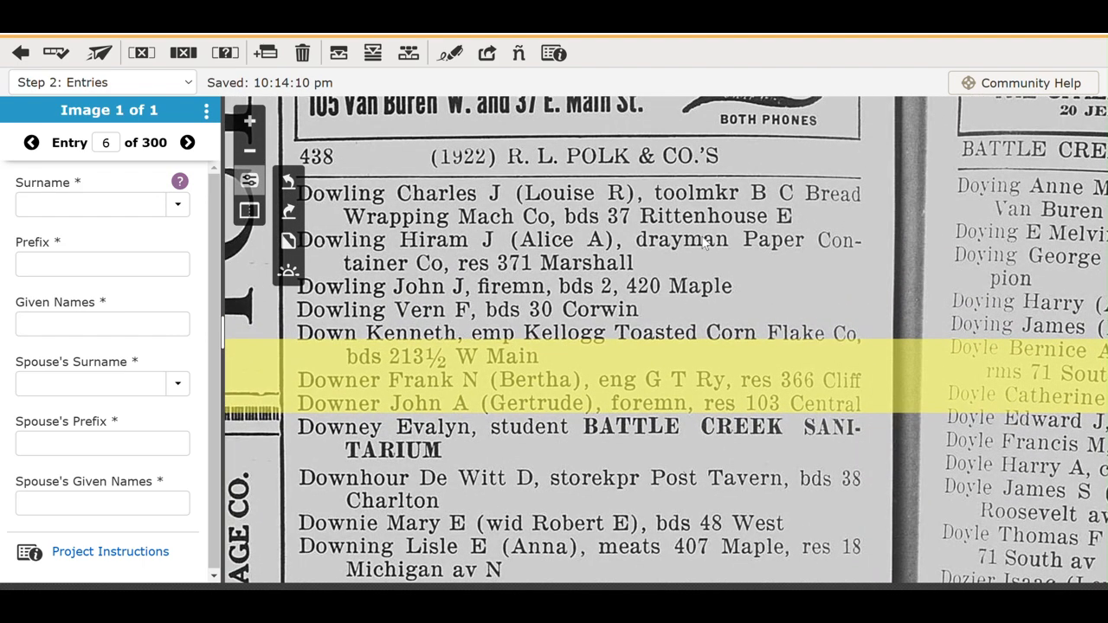
drag(706, 245, 732, 198)
click(85, 205)
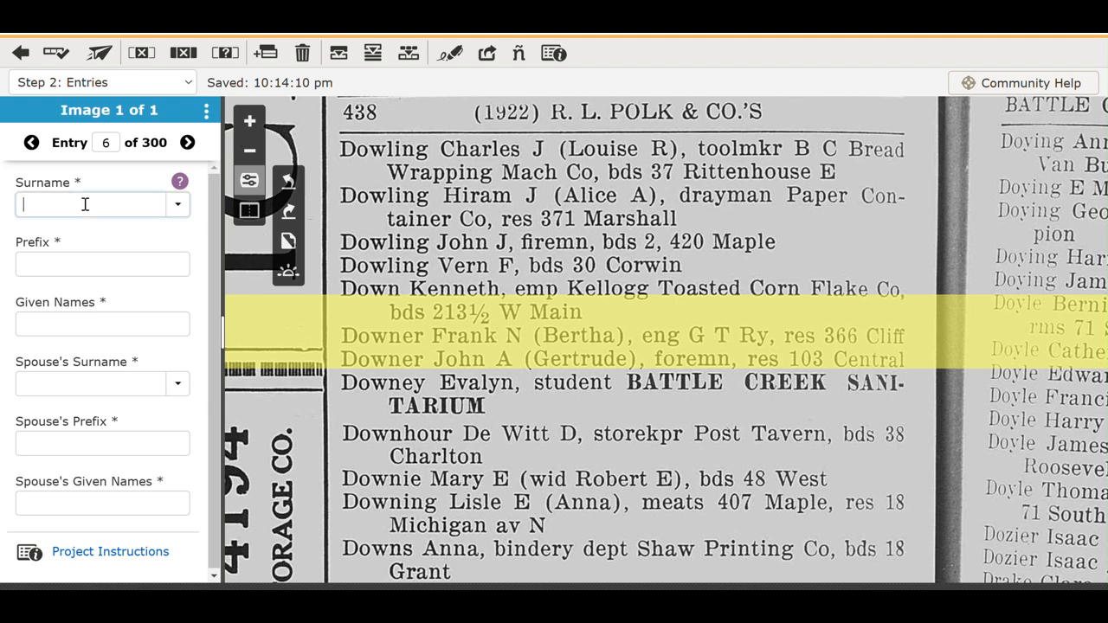
click(80, 264)
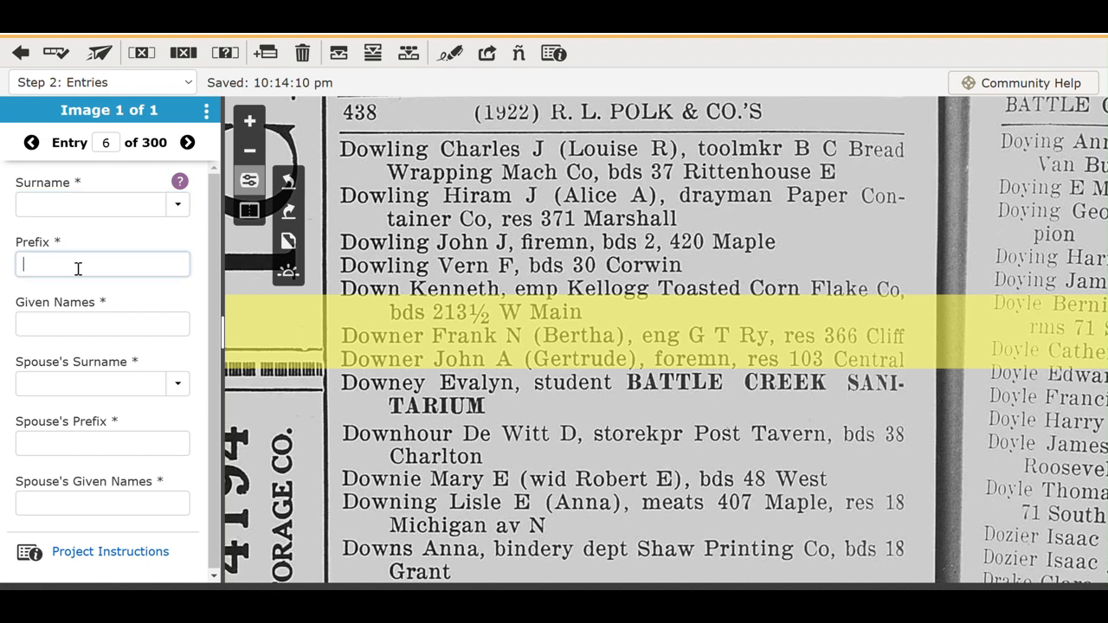
click(70, 318)
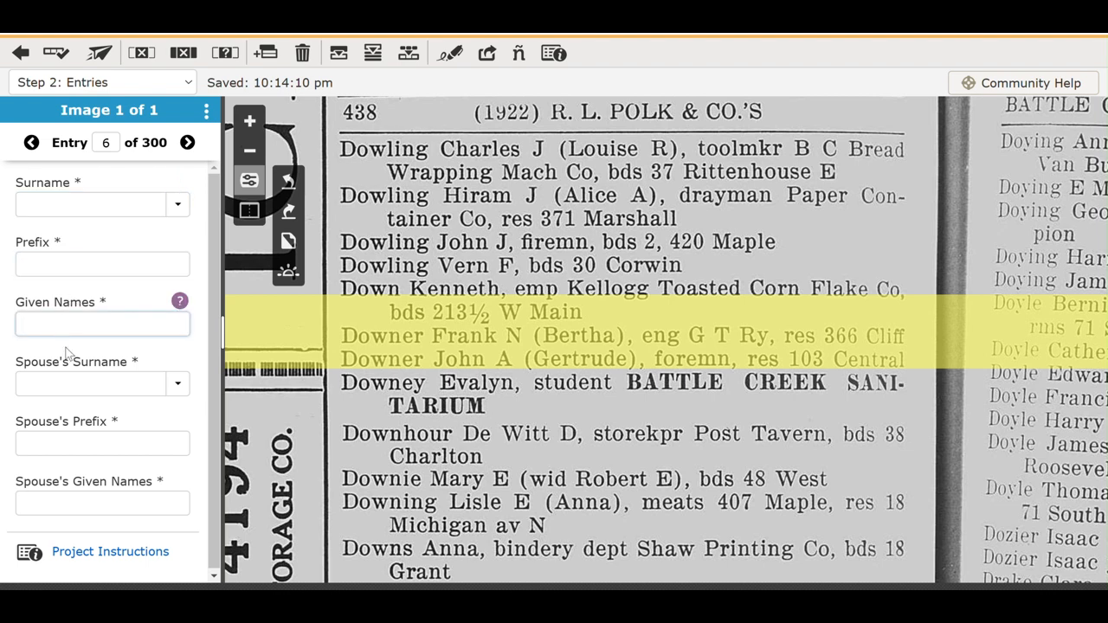
click(62, 381)
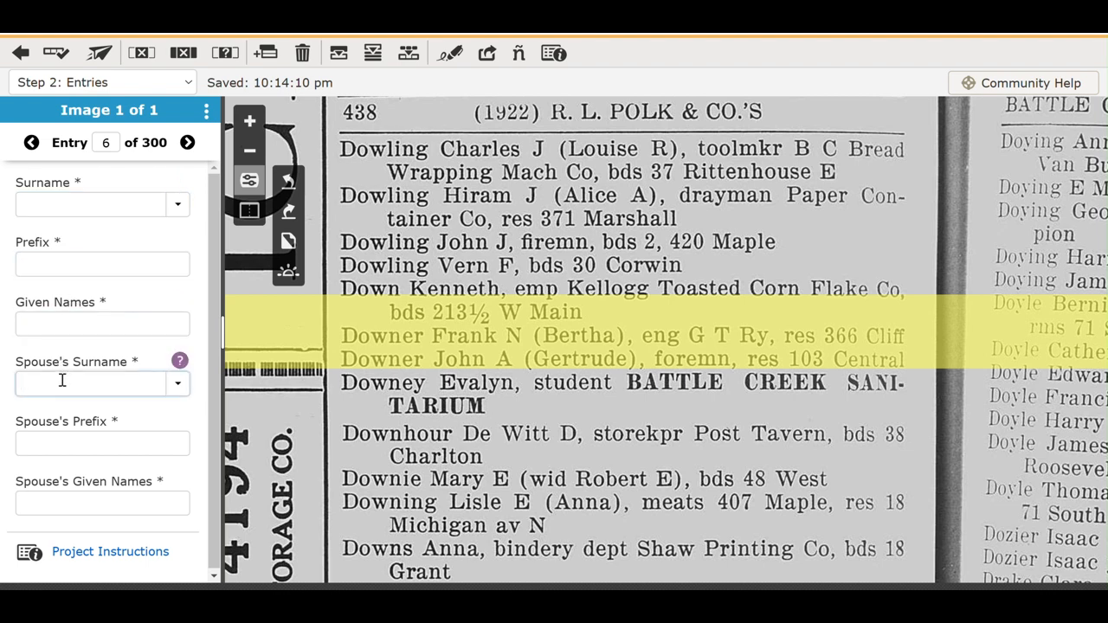
click(56, 443)
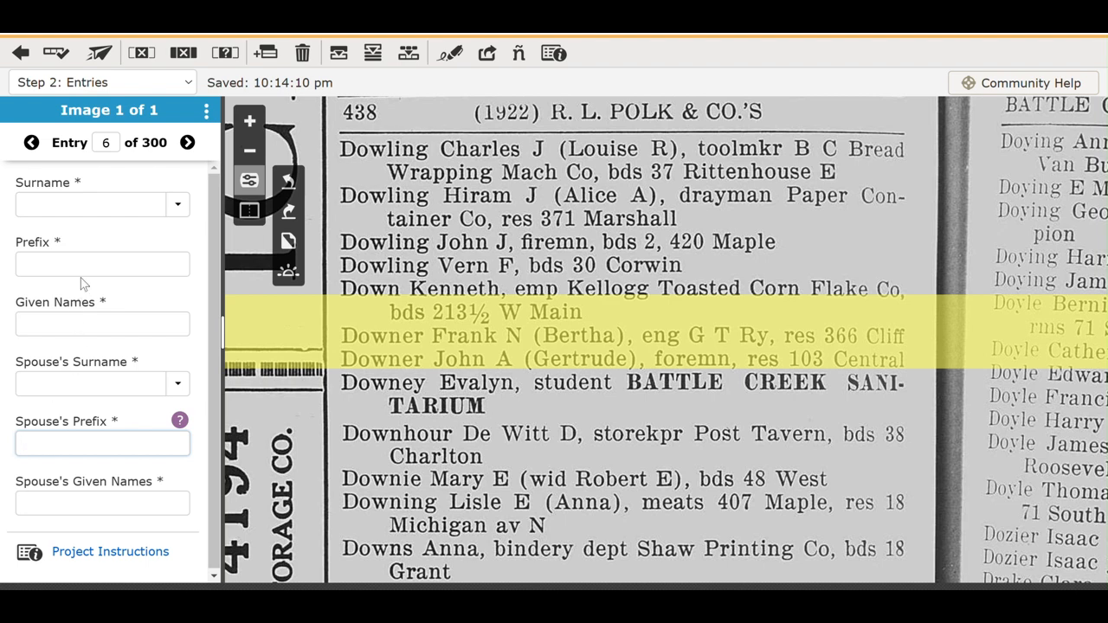
click(86, 203)
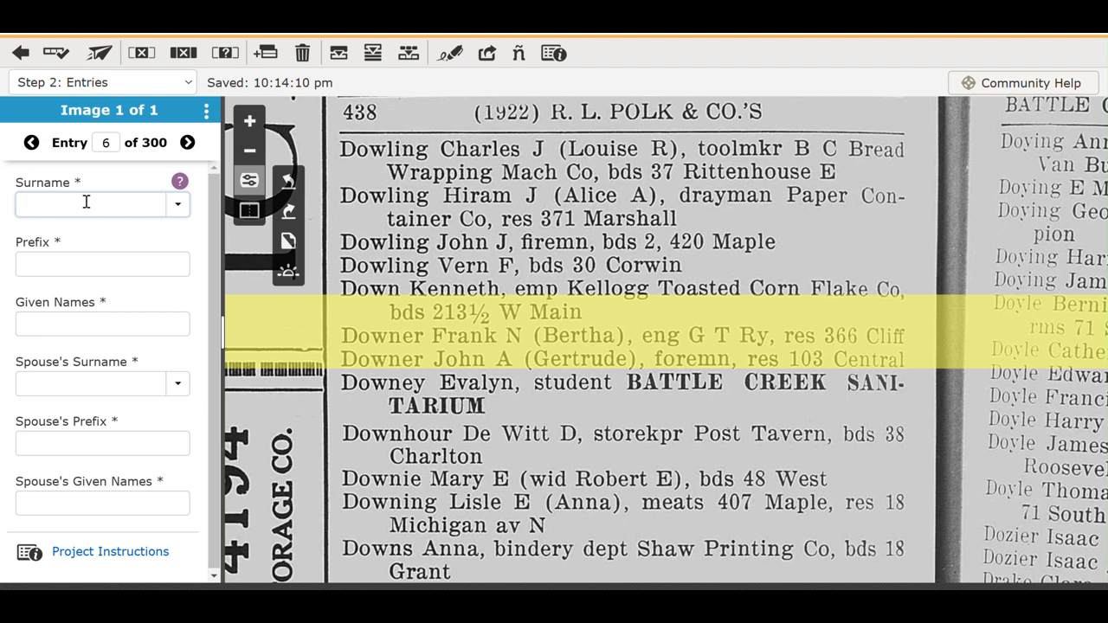
key(Tab)
key(Tab)
key(Tab)
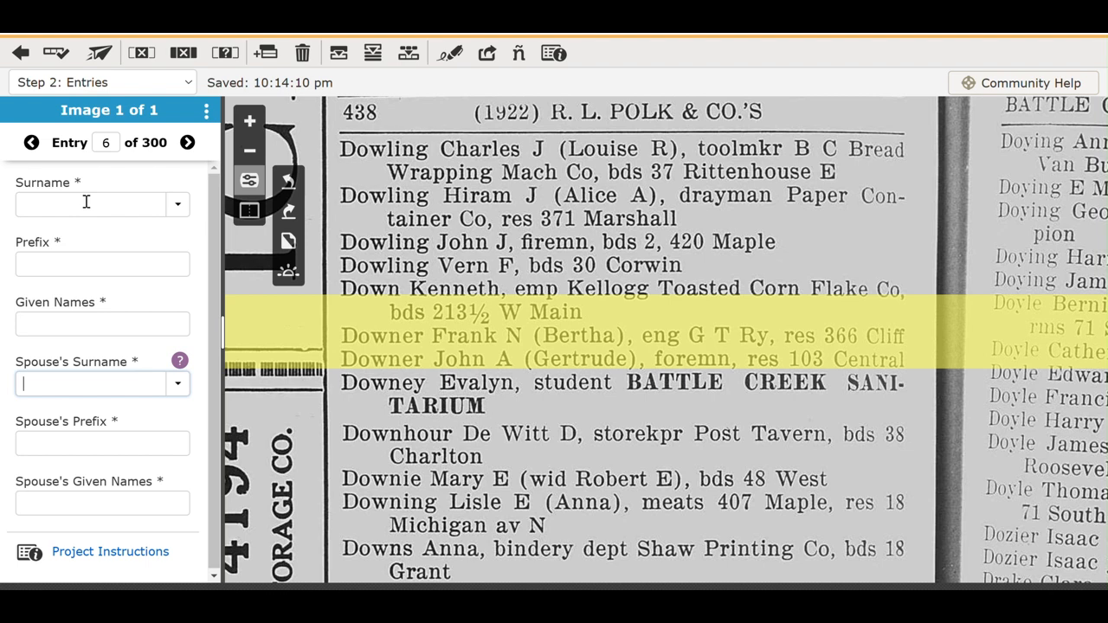
key(Tab)
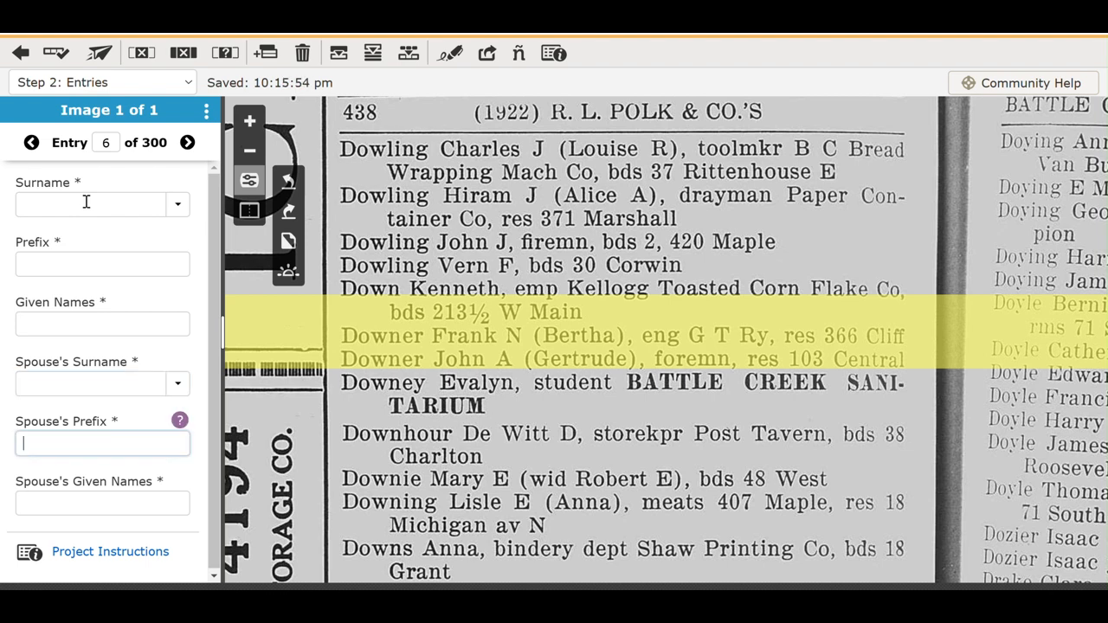
key(Tab)
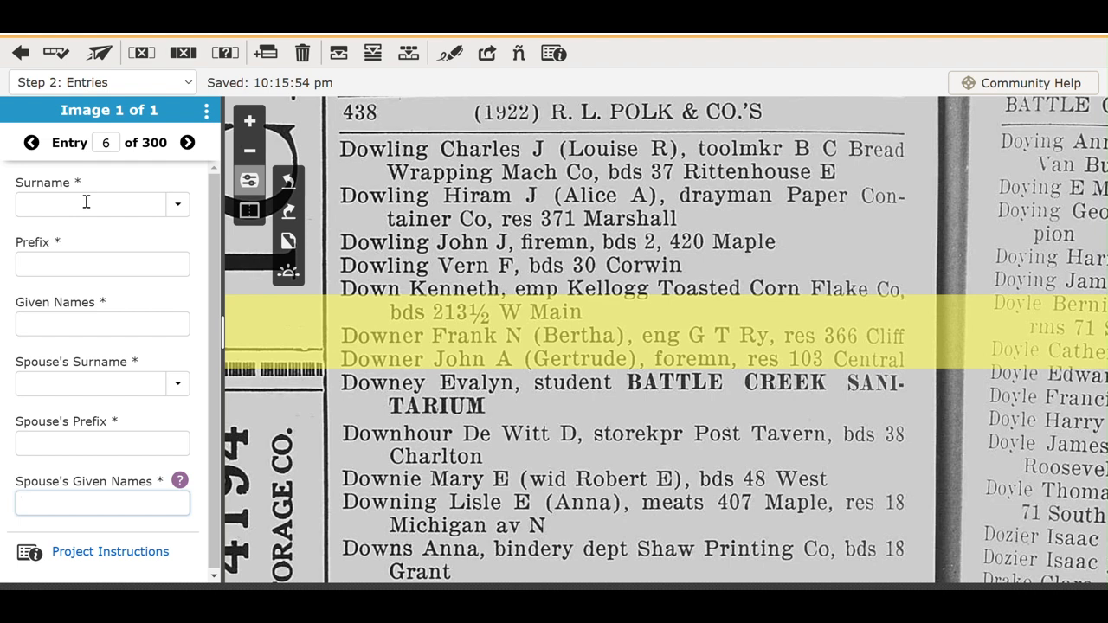
key(shift+Tab)
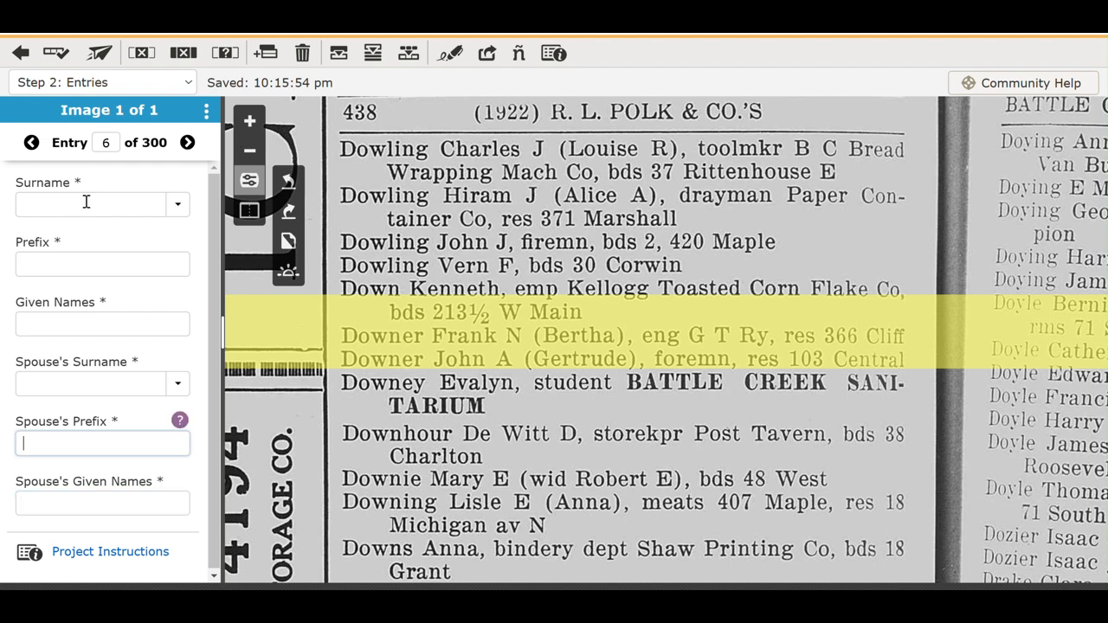
key(shift+Tab)
key(shift+Tab)
key(shift+Tab)
key(shift+Tab)
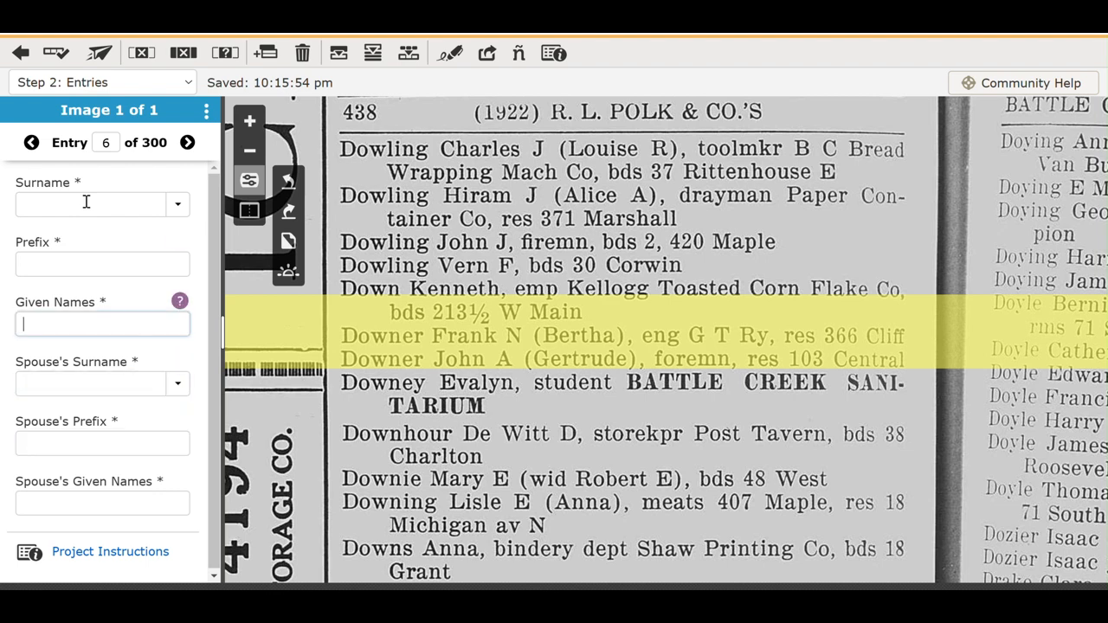
key(Tab)
key(Tab)
key(Tab)
key(Tab)
key(shift+Tab)
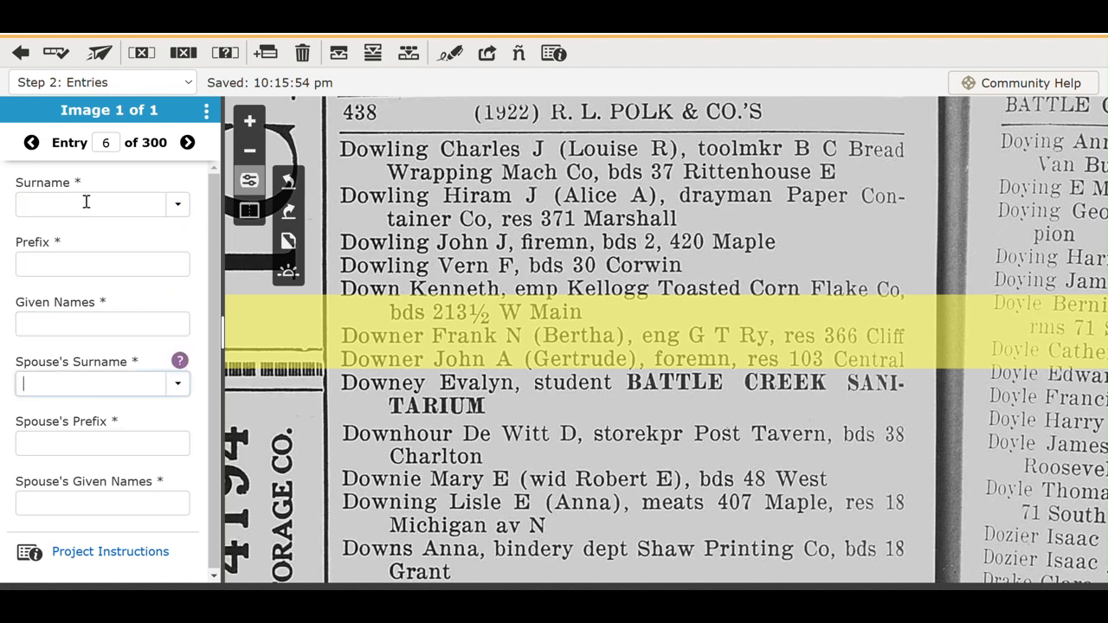
key(shift+Tab)
key(shift+Tab)
key(Tab)
key(Tab)
Mark entry 6's Prefix and Given Names fields as <BLANK>, leaving Surname empty.
click(86, 202)
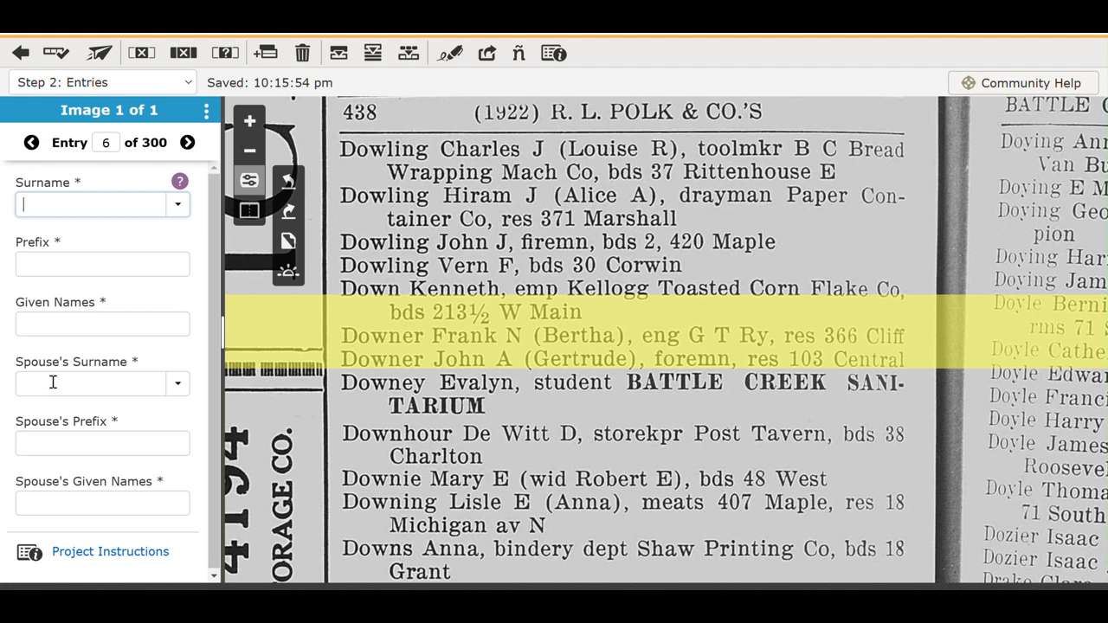
click(83, 273)
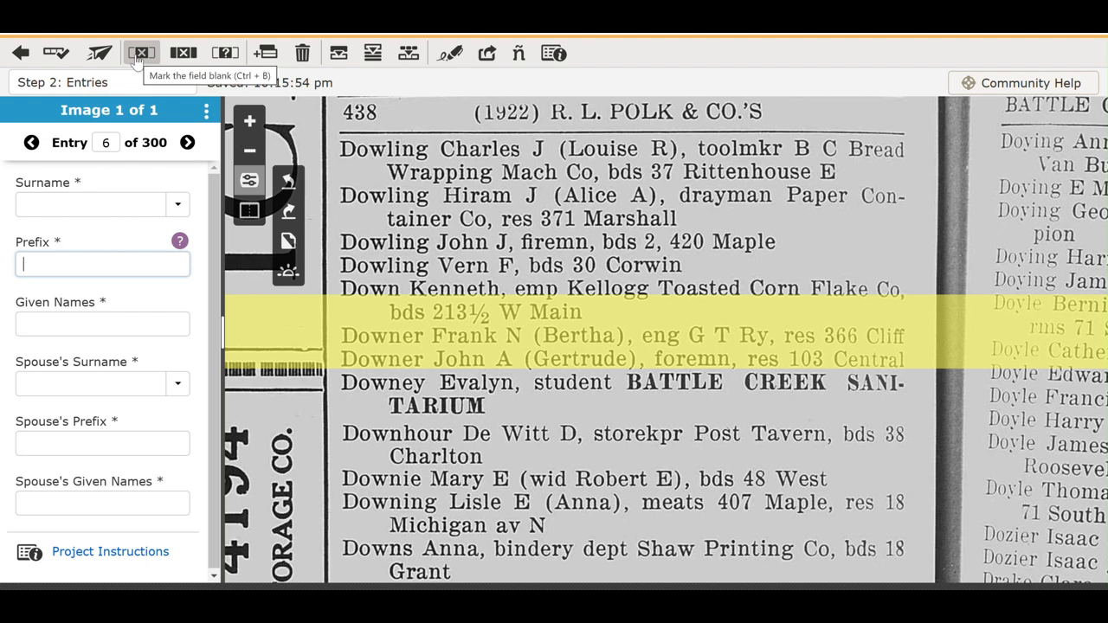
click(136, 56)
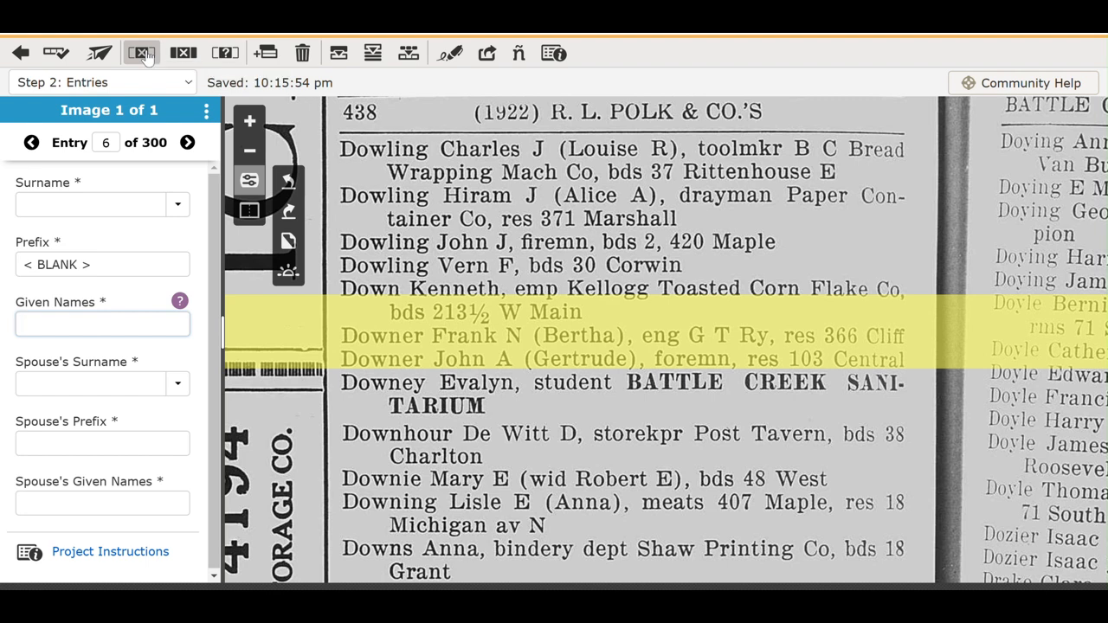
click(142, 54)
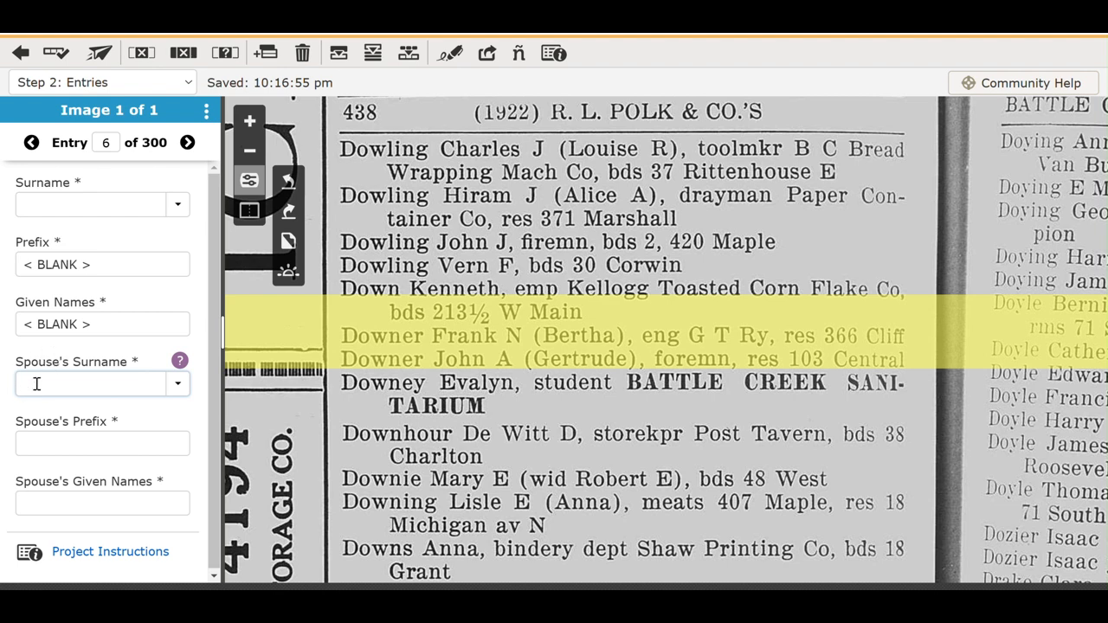
Blank entry 6's spouse fields with Ctrl+B, then step back to review entry 5.
key(ctrl+b)
key(ctrl+b)
key(ctrl+b)
key(ctrl+b)
key(ctrl+b)
key(ctrl+b)
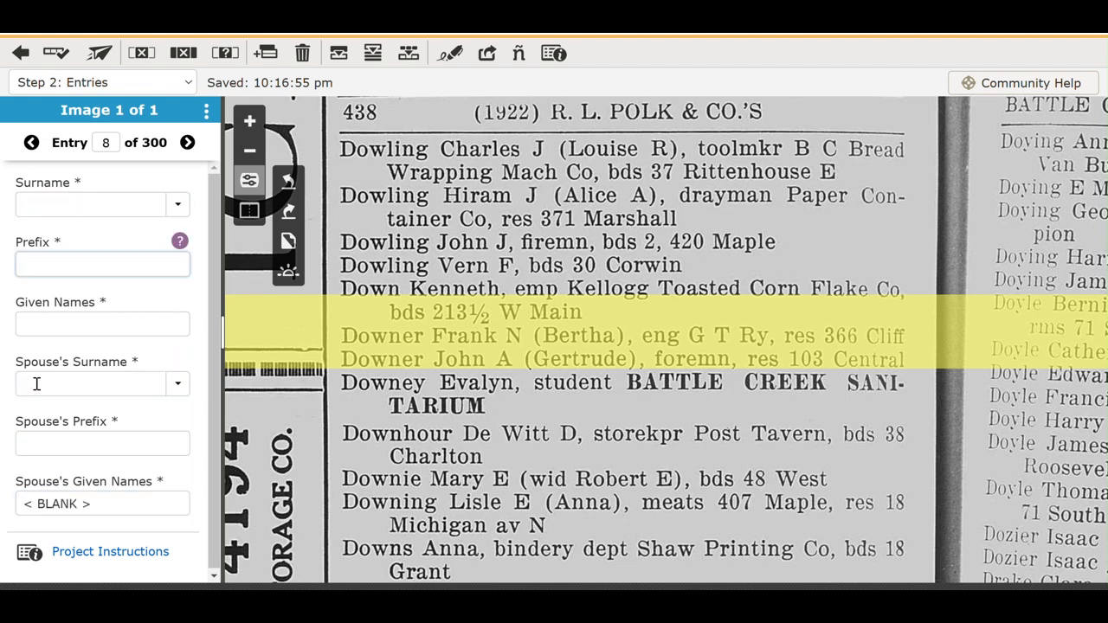
click(32, 143)
click(32, 143)
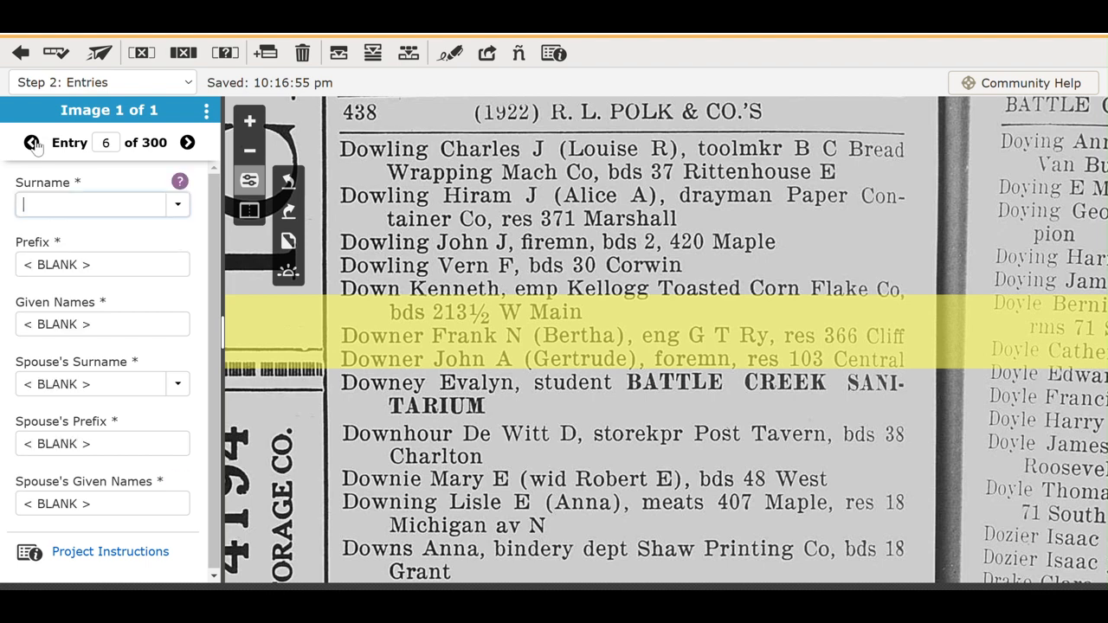
click(32, 143)
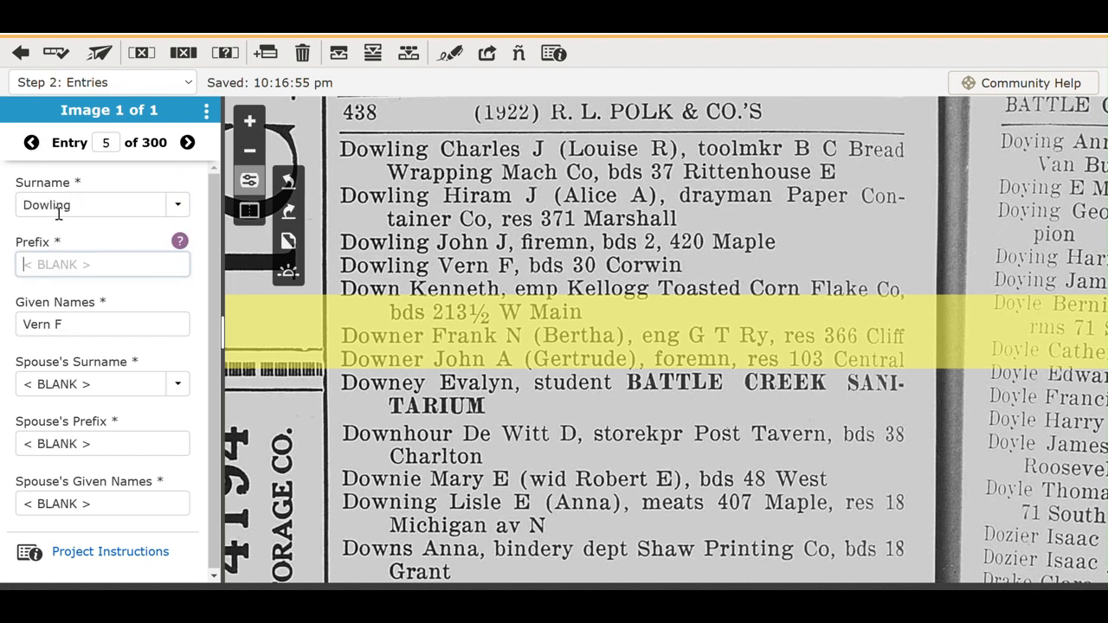
Advance to entry 8 and mark the whole entry blank.
click(188, 143)
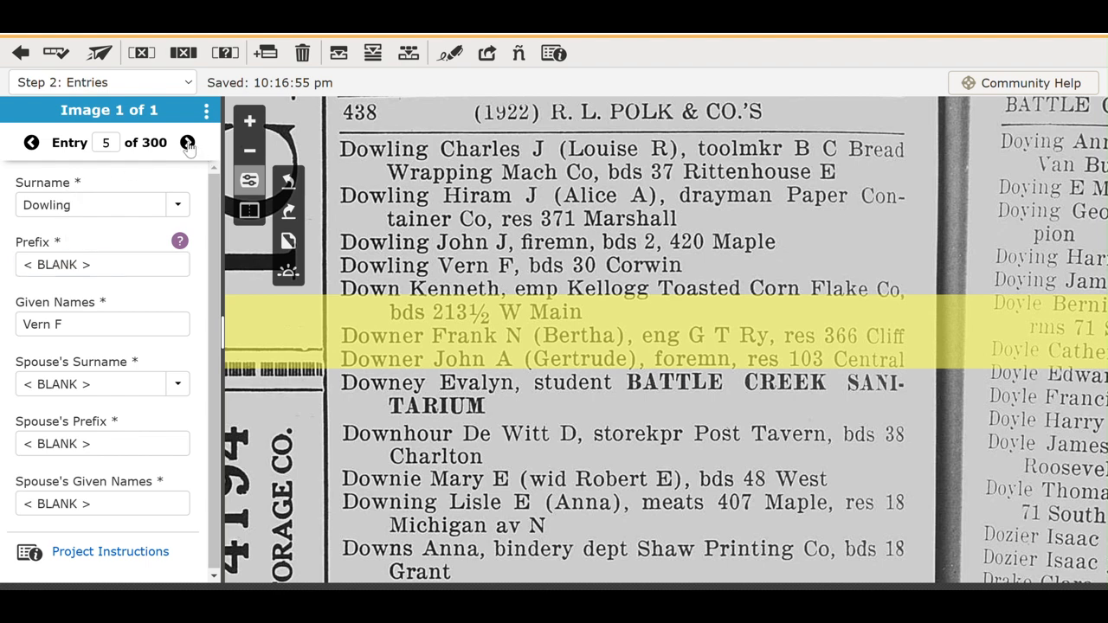
click(188, 143)
click(188, 143)
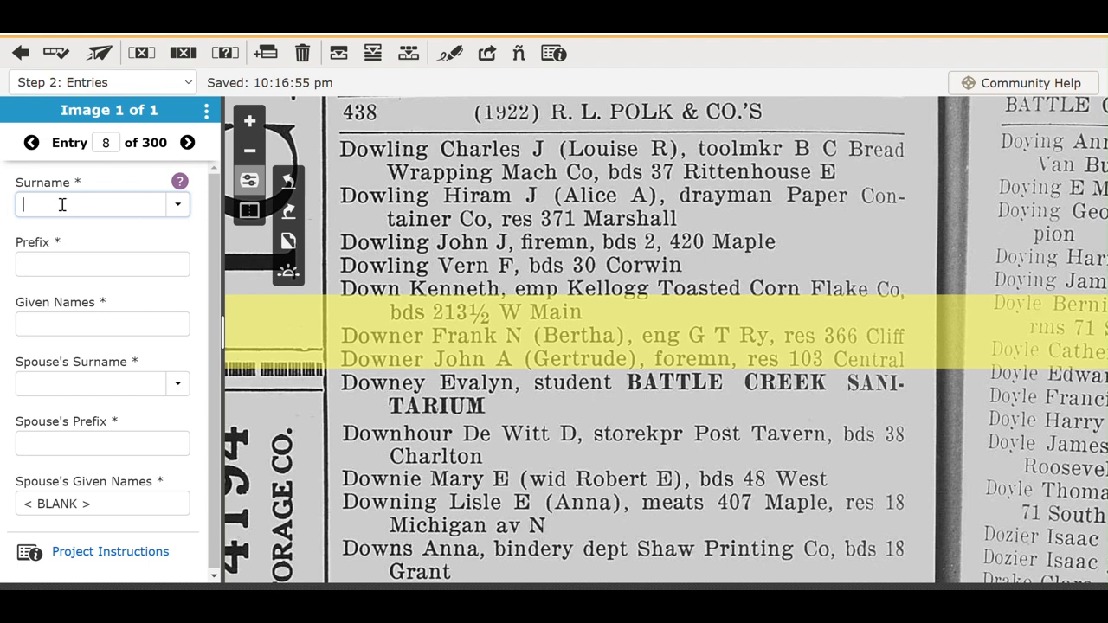
click(184, 53)
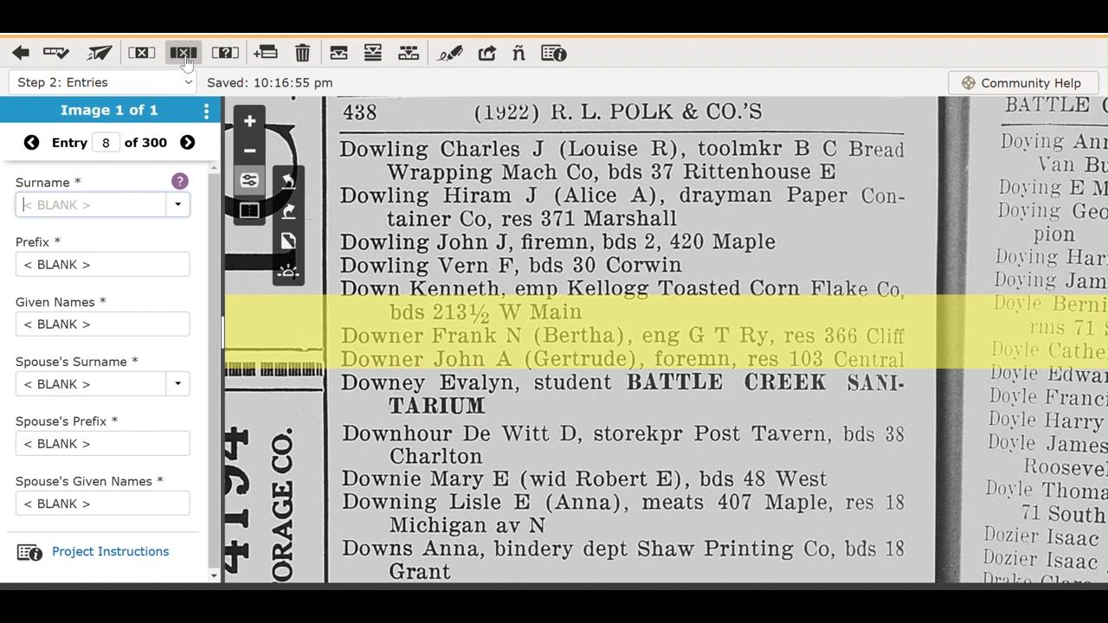
Mark entry 9 blank, then fill four of its name fields with throwaway test text.
click(188, 145)
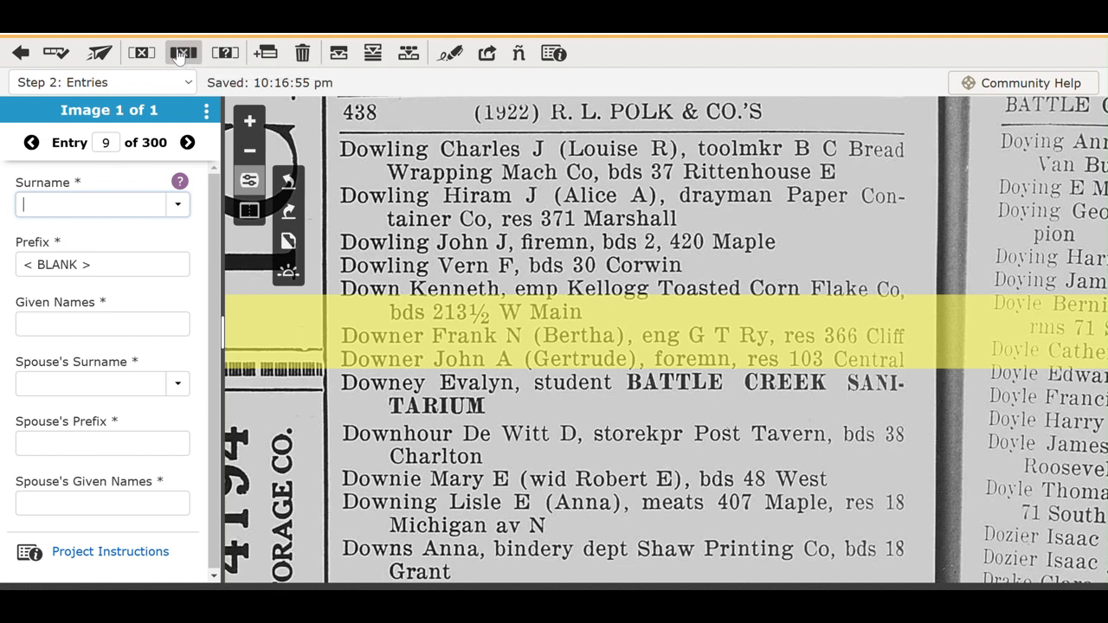
click(180, 54)
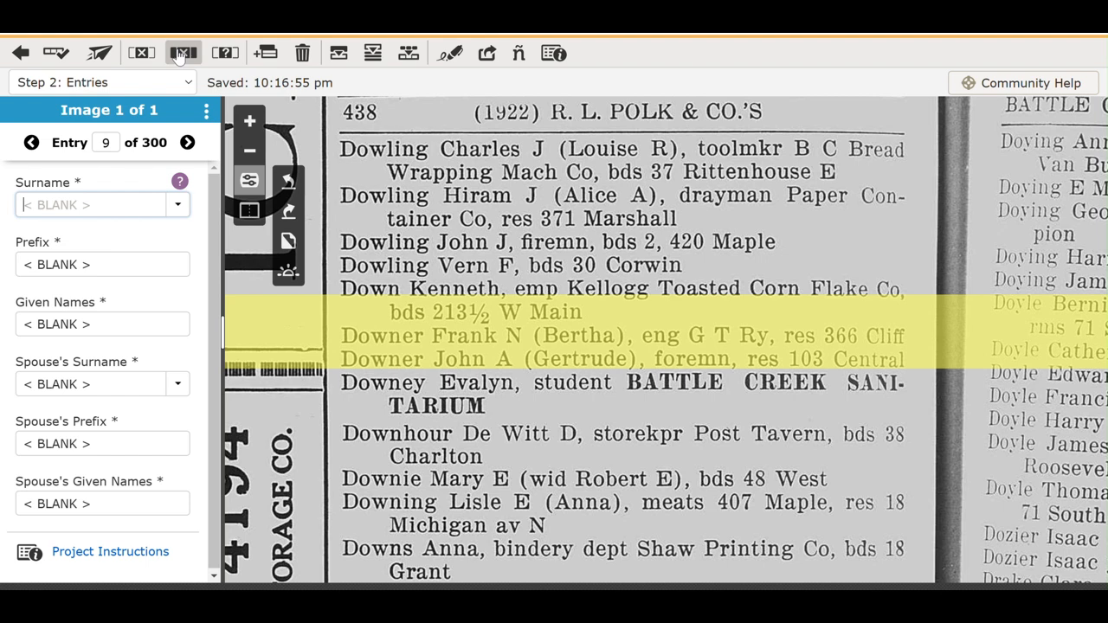
text(S;dlkfjs;ldkfgj)
key(Tab)
text(;lsdkfjlk)
key(Tab)
text(Lkdjfl)
key(Tab)
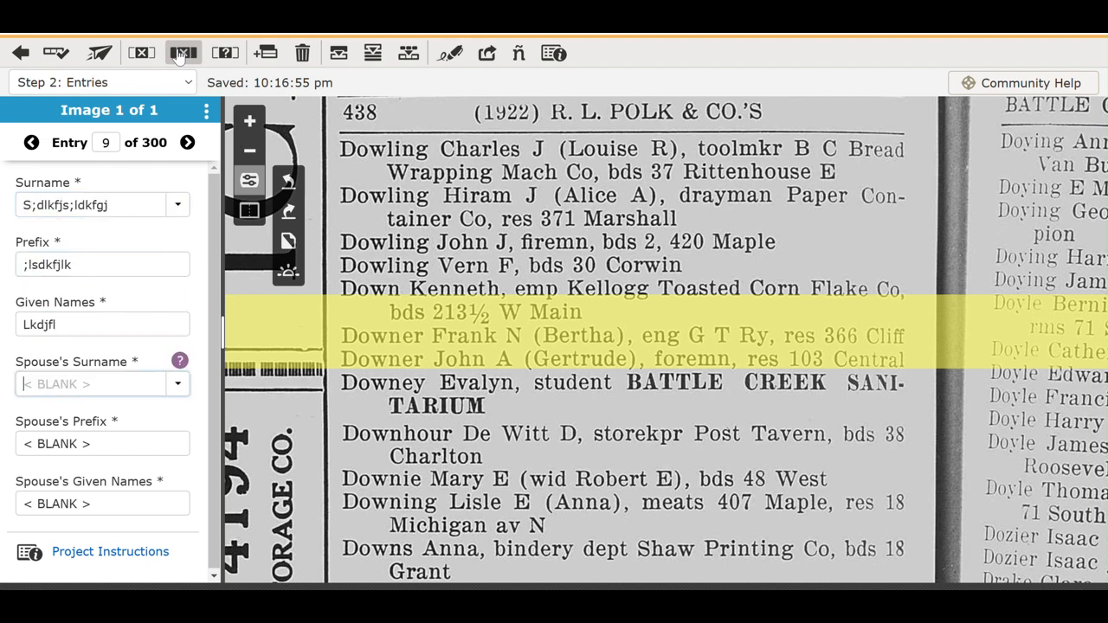
text(Dsflkj)
key(Tab)
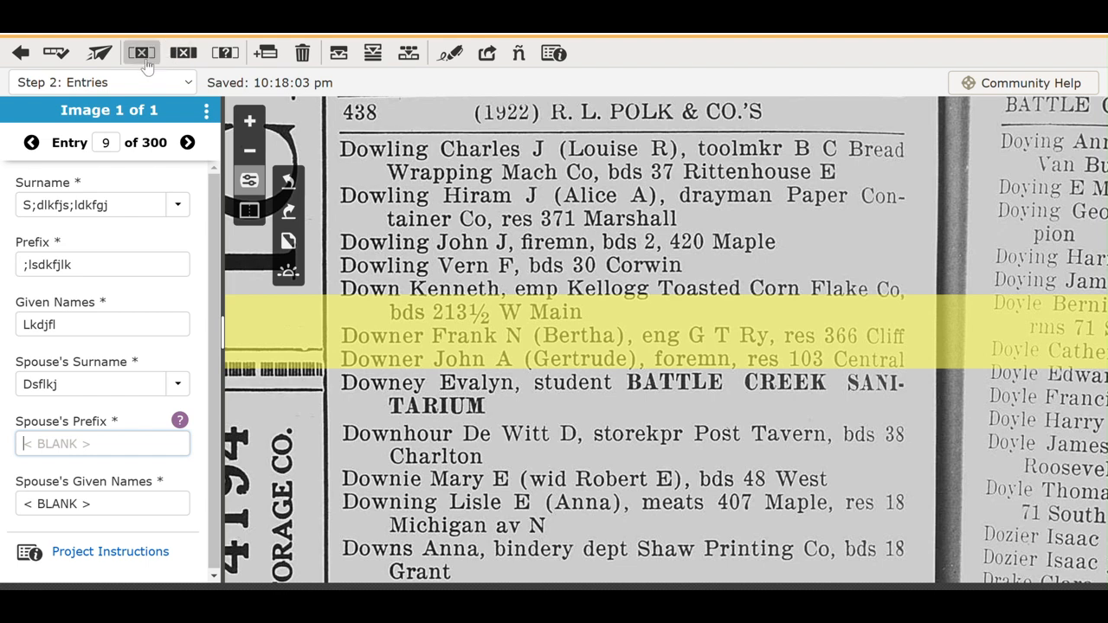
click(33, 145)
click(32, 144)
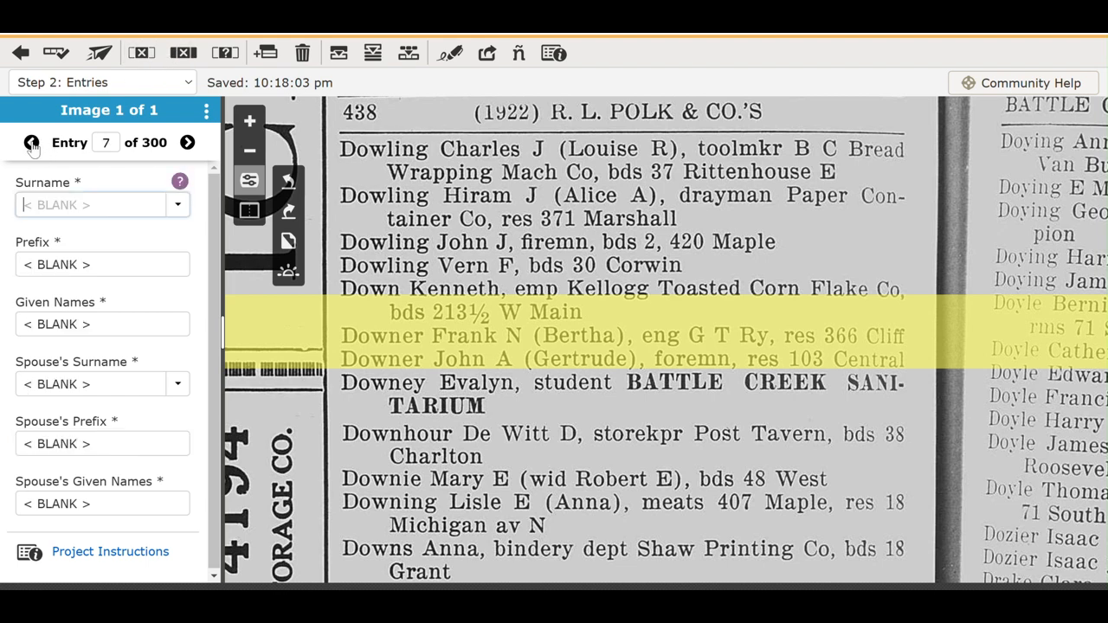
click(32, 144)
click(33, 144)
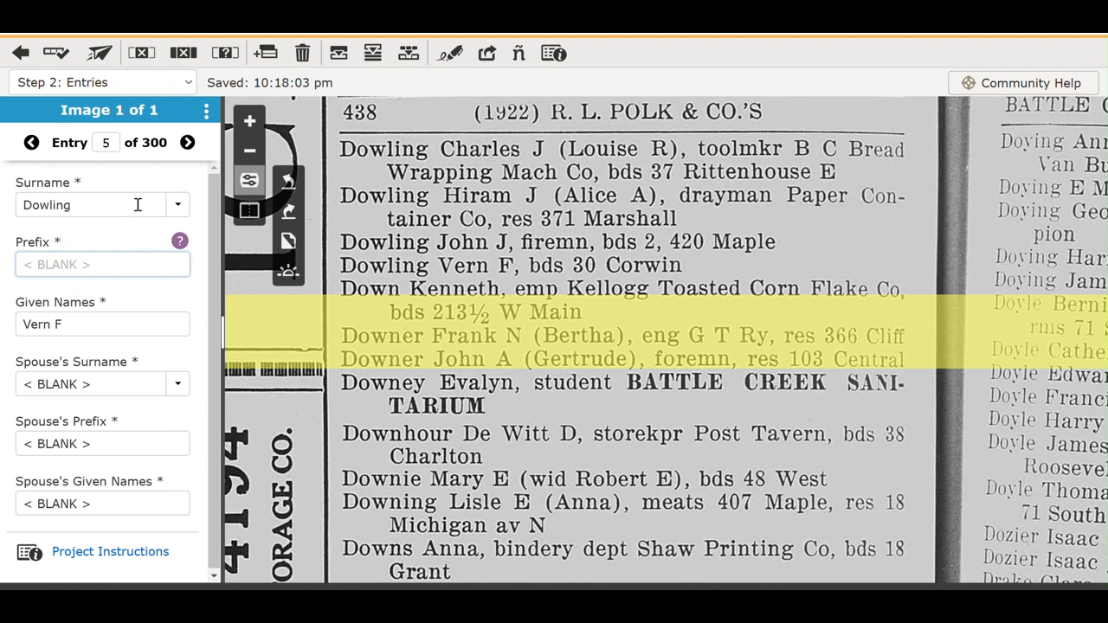
click(186, 142)
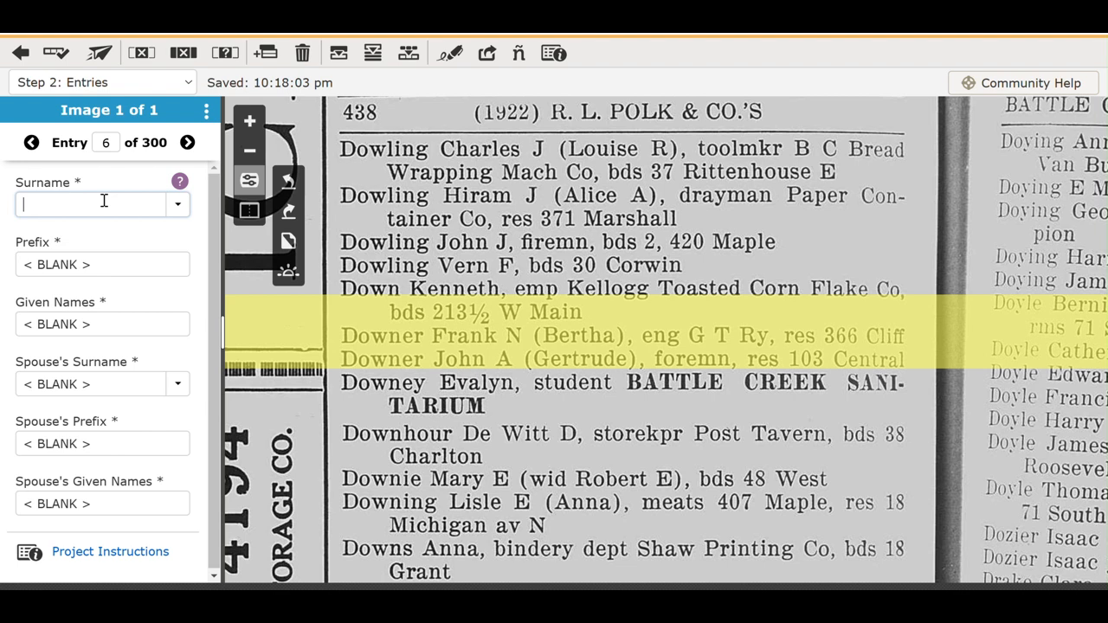
click(338, 54)
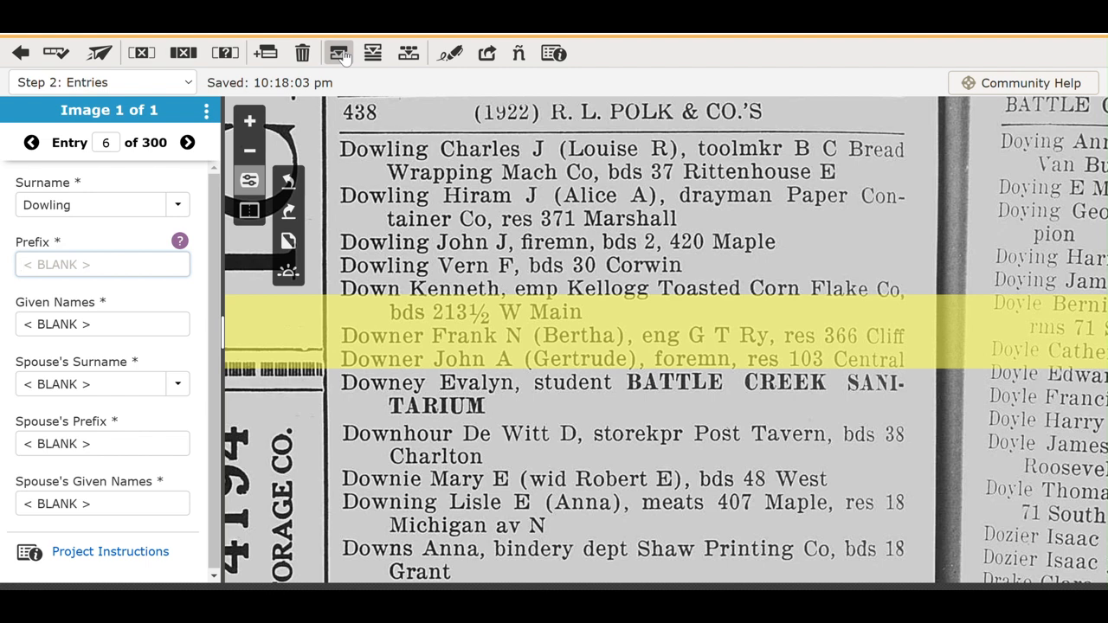
key(Tab)
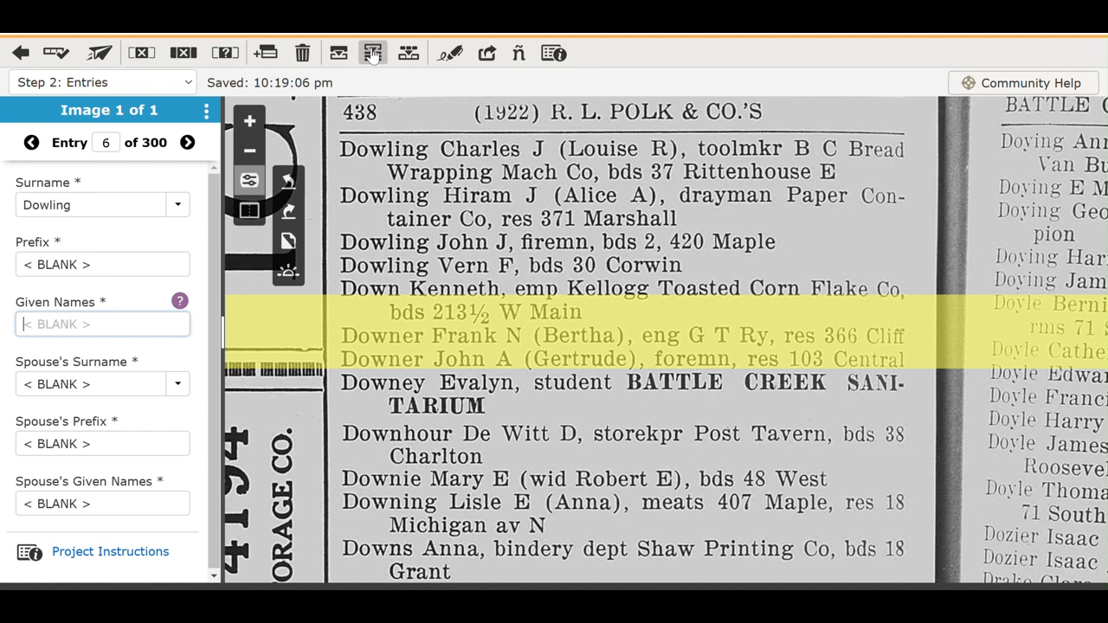
text(Vern F)
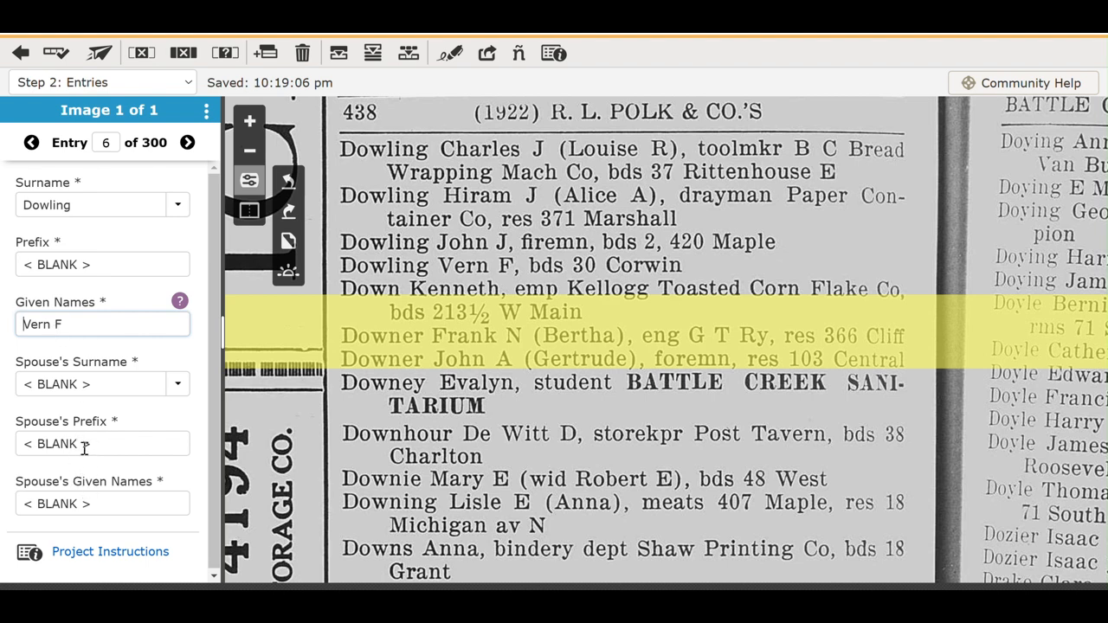
Replace entry 6's surname Dowling with Down, then check the previous entry.
click(90, 206)
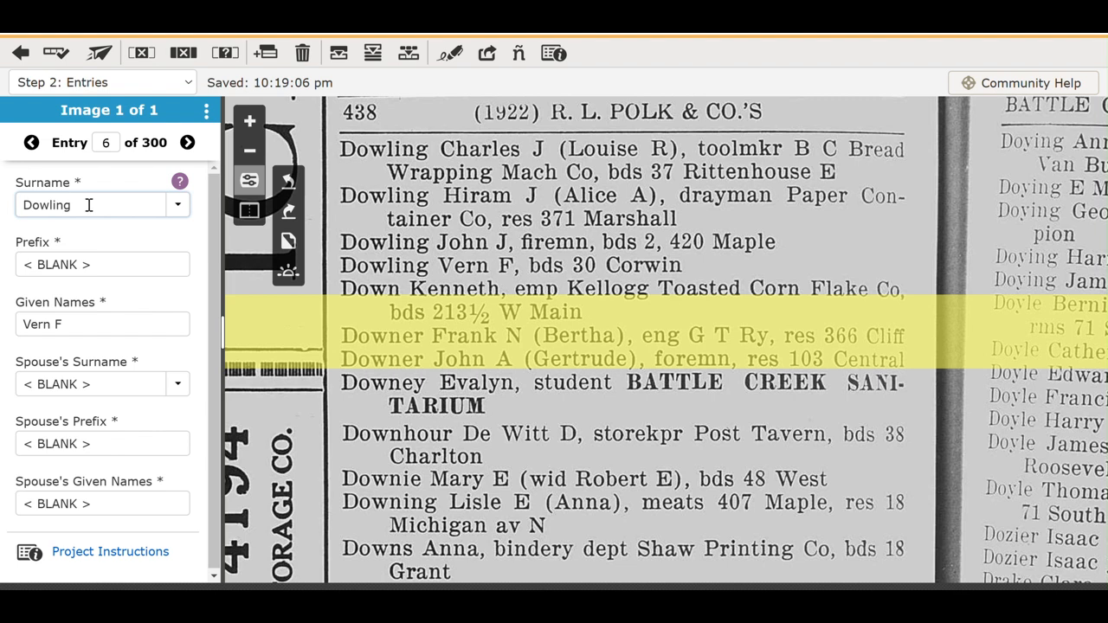
double_click(53, 205)
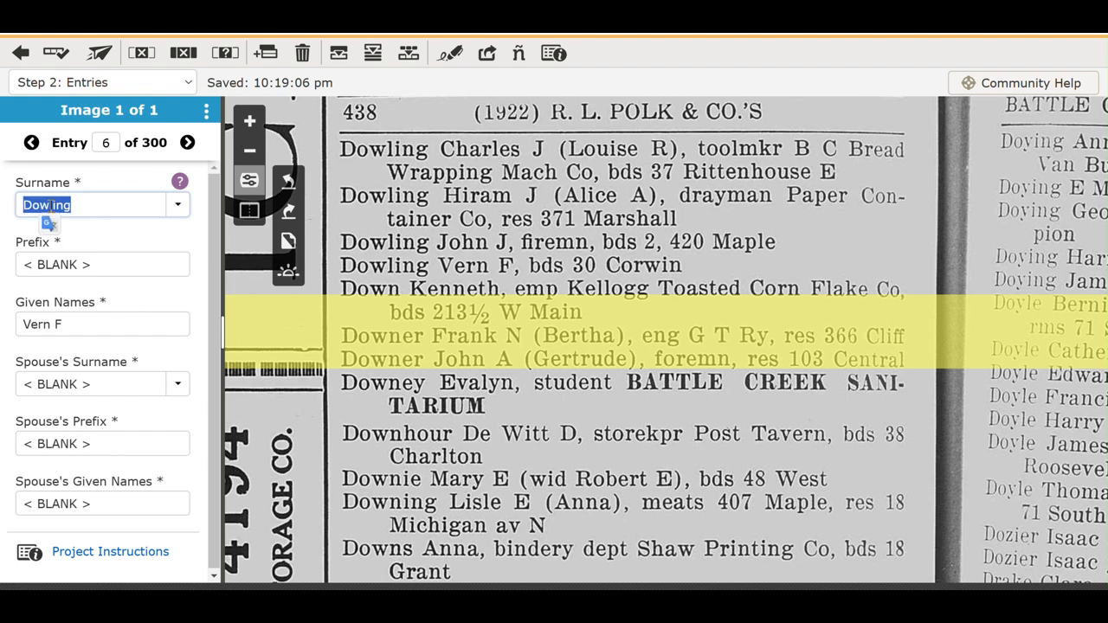
text(Down)
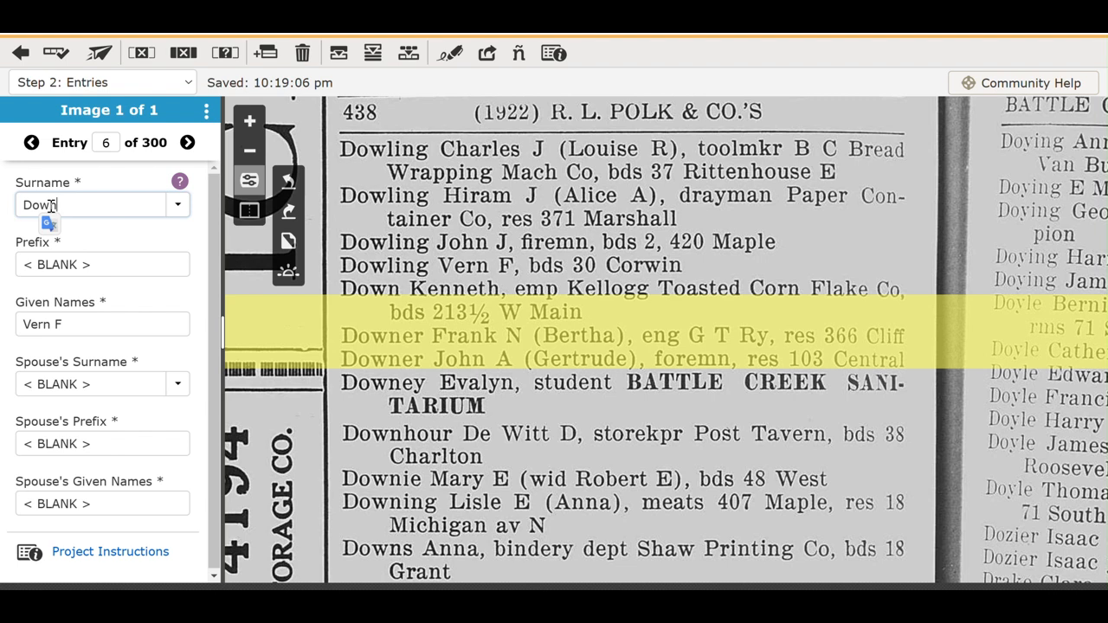
click(33, 143)
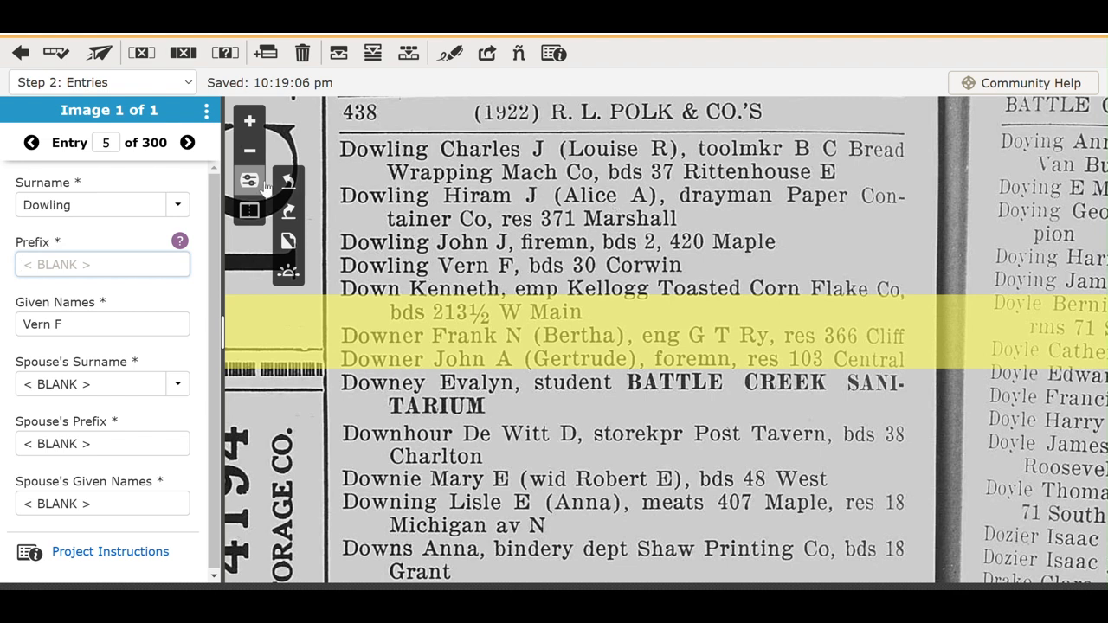
Enter Kenneth as entry 6's given names and advance to entry 7.
key(Tab)
key(Tab)
key(Tab)
key(Tab)
key(Tab)
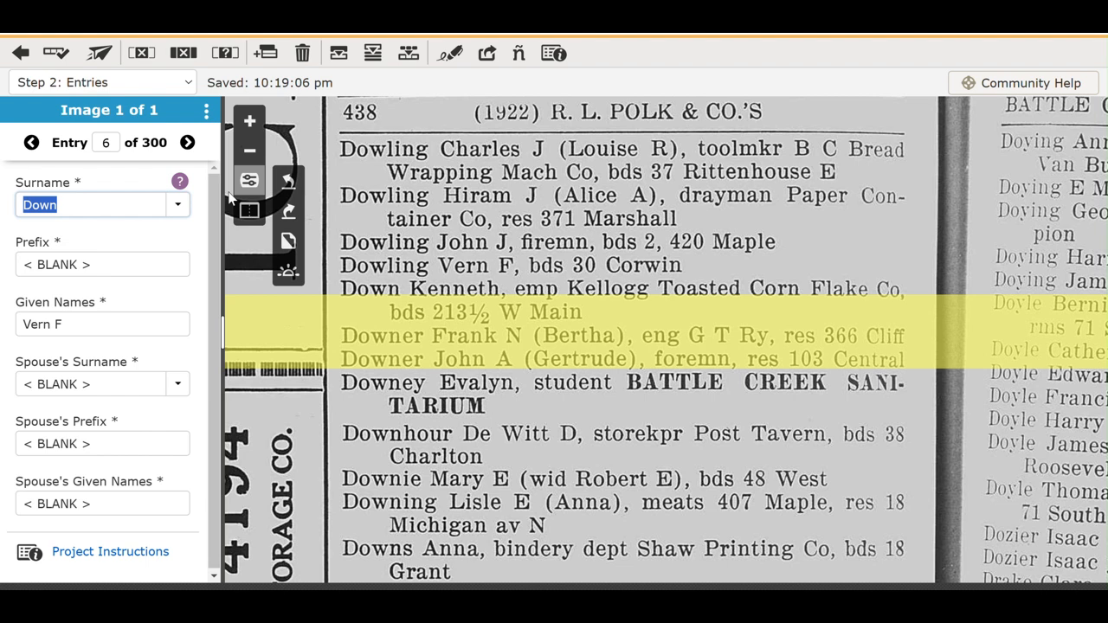
key(Tab)
key(Tab)
key(Tab)
key(Tab)
key(Tab)
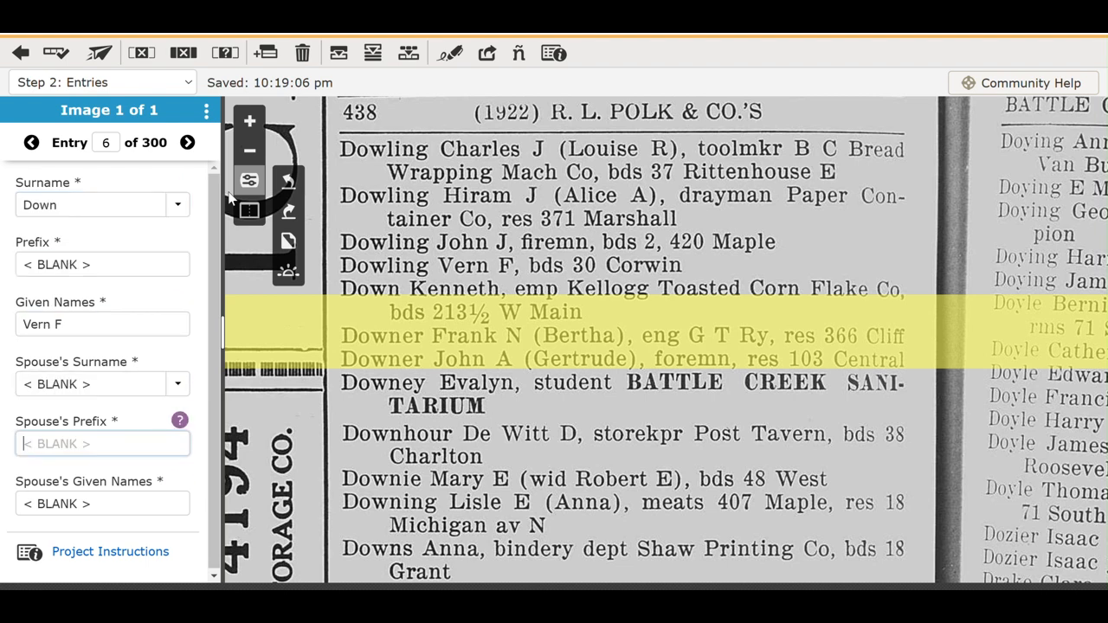
key(shift+Tab)
key(shift+Tab)
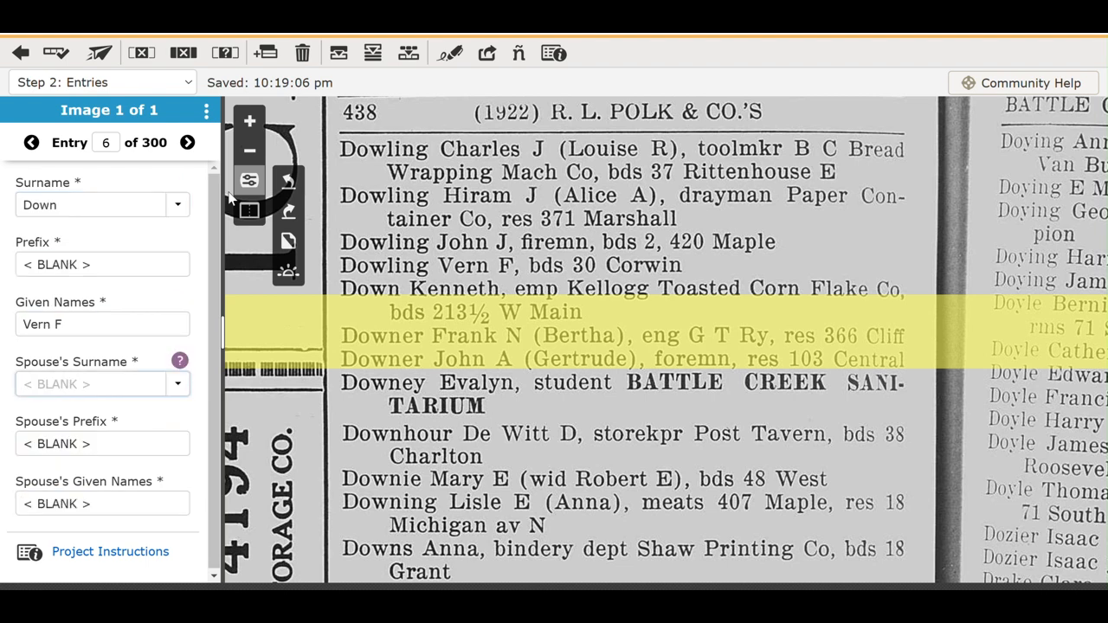
key(shift+Tab)
text(Kenneth)
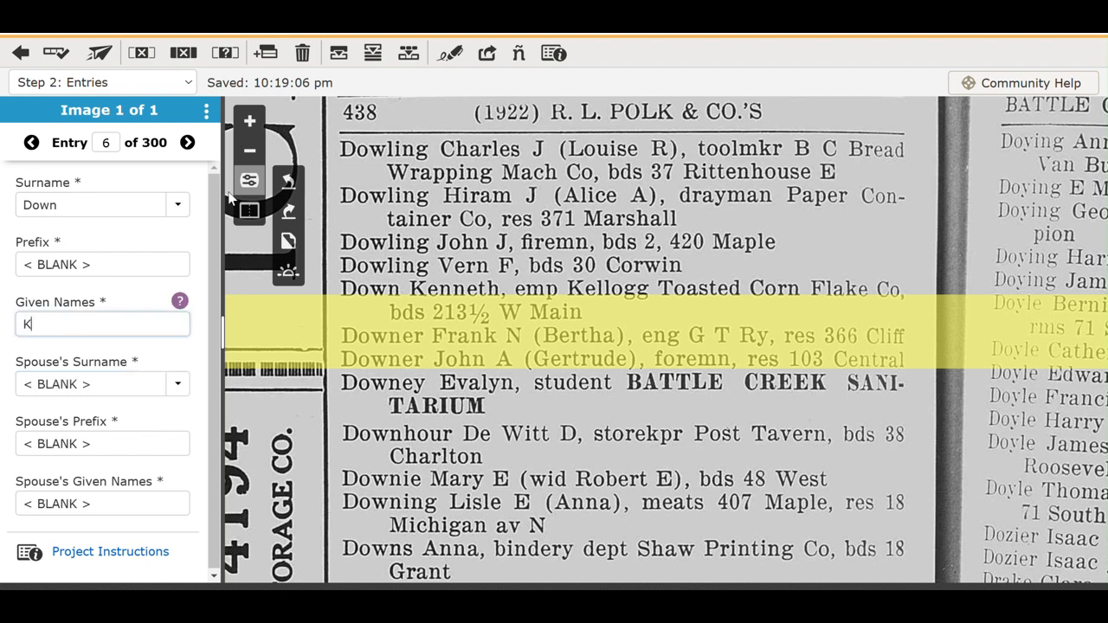
key(Tab)
key(Tab)
key(Tab)
key(Tab)
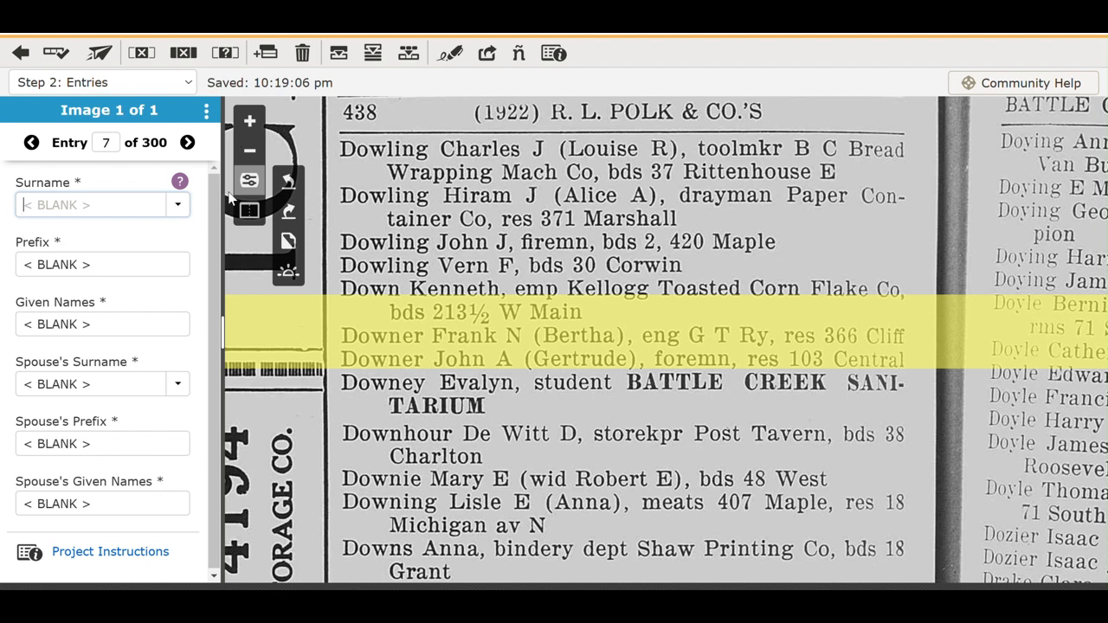
key(ctrl+shift+d)
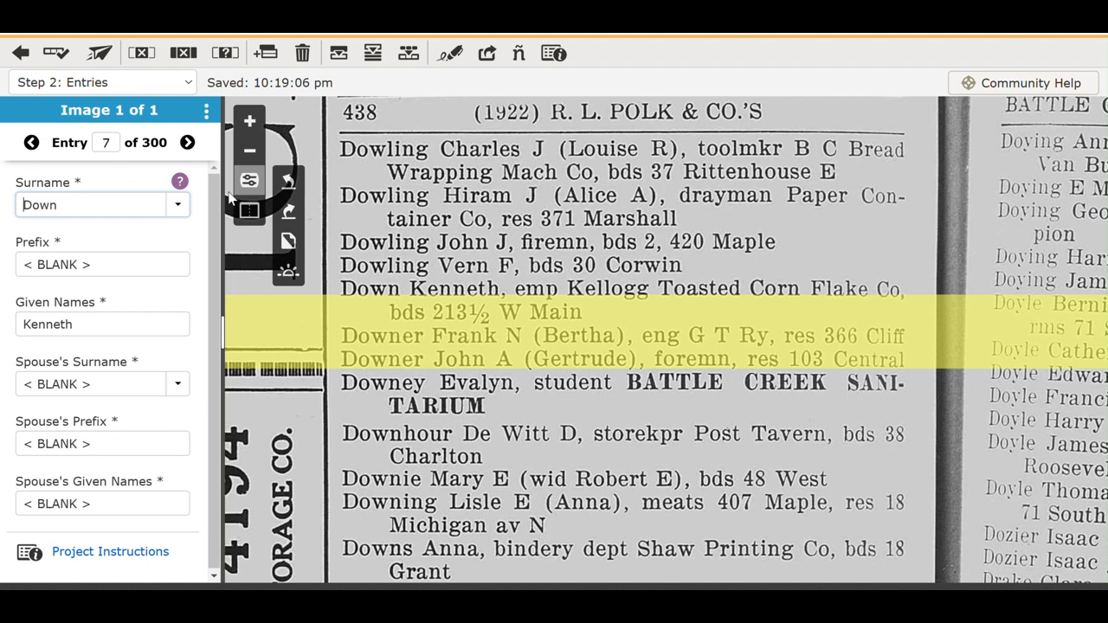
key(Right)
key(Right)
key(Right)
key(Right)
text(er)
key(Tab)
key(Tab)
text(F)
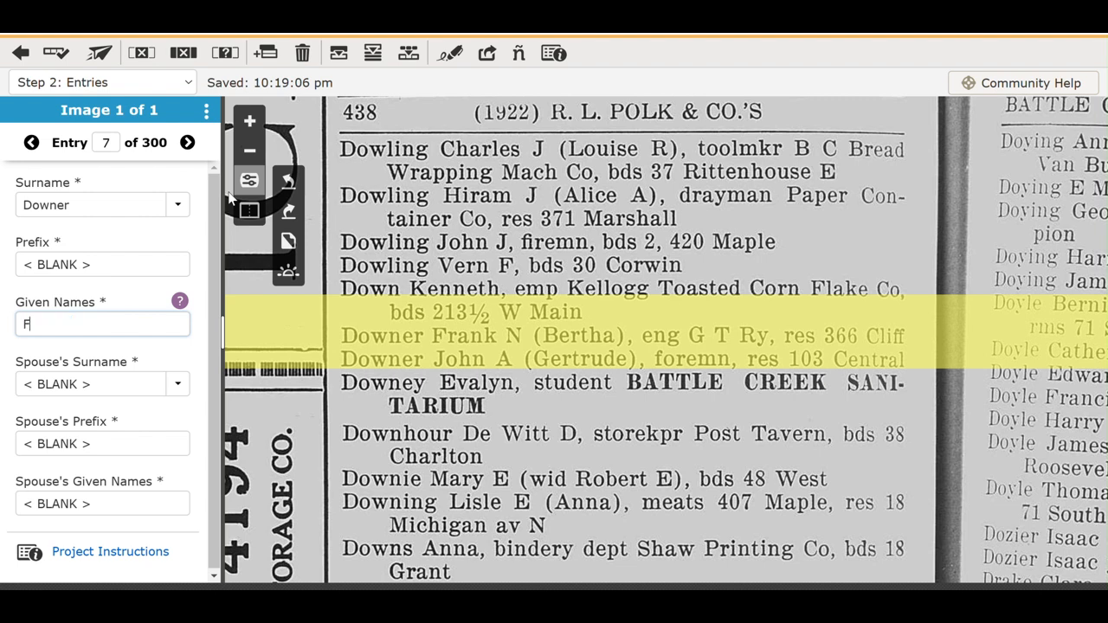
text(rank N)
key(Tab)
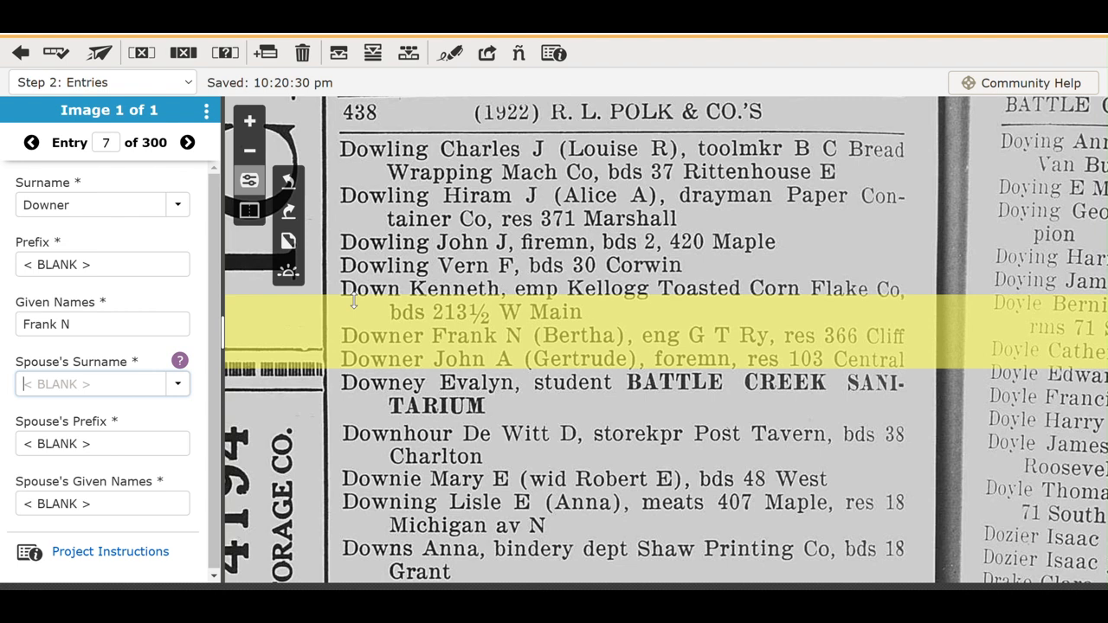
text(Bertha)
key(Tab)
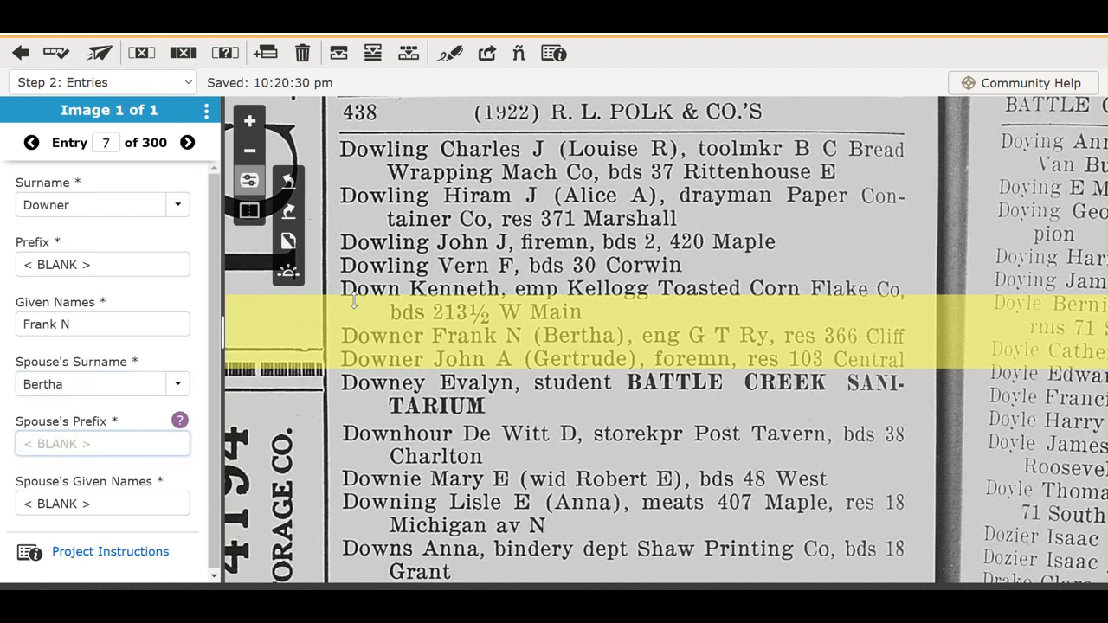
key(Tab)
key(Tab)
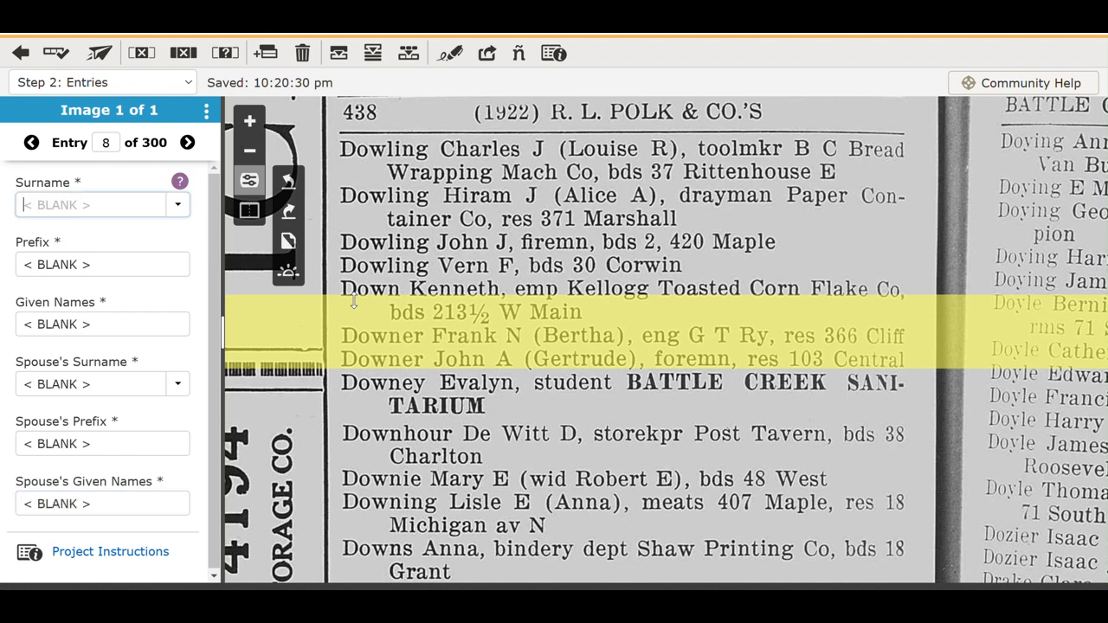
key(ctrl+shift+d)
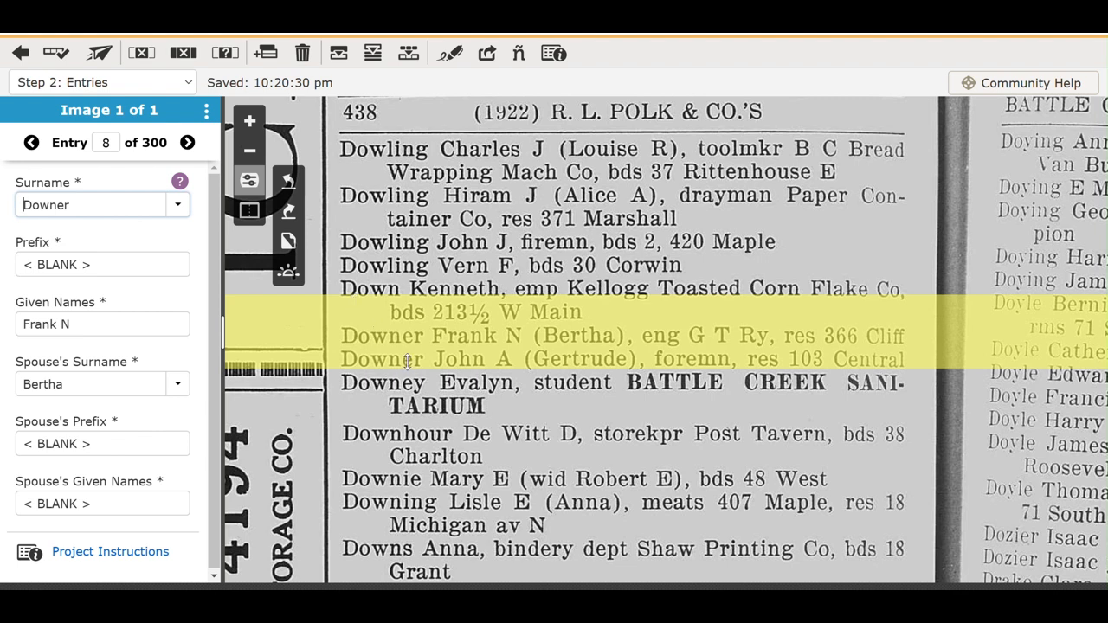
key(Tab)
key(Tab)
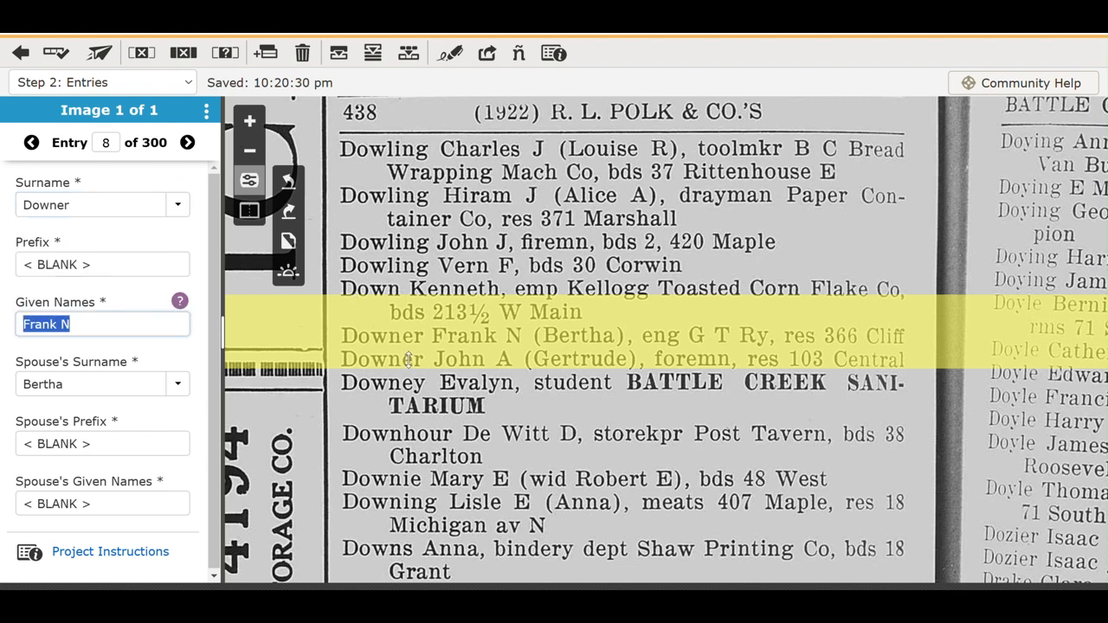
text(Jo)
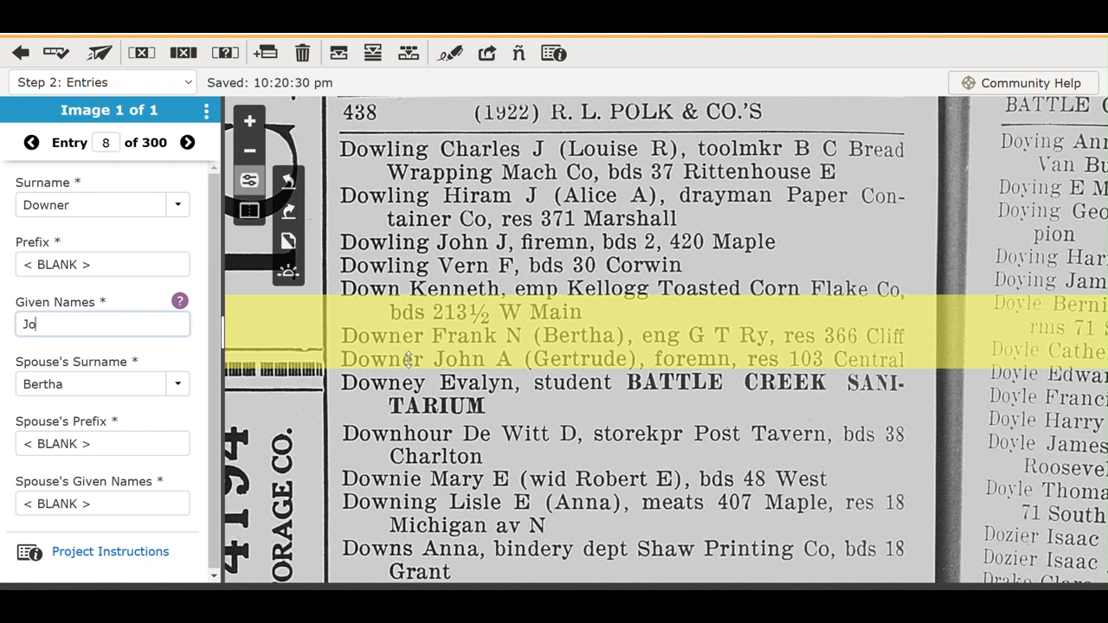
text(hn A)
key(Tab)
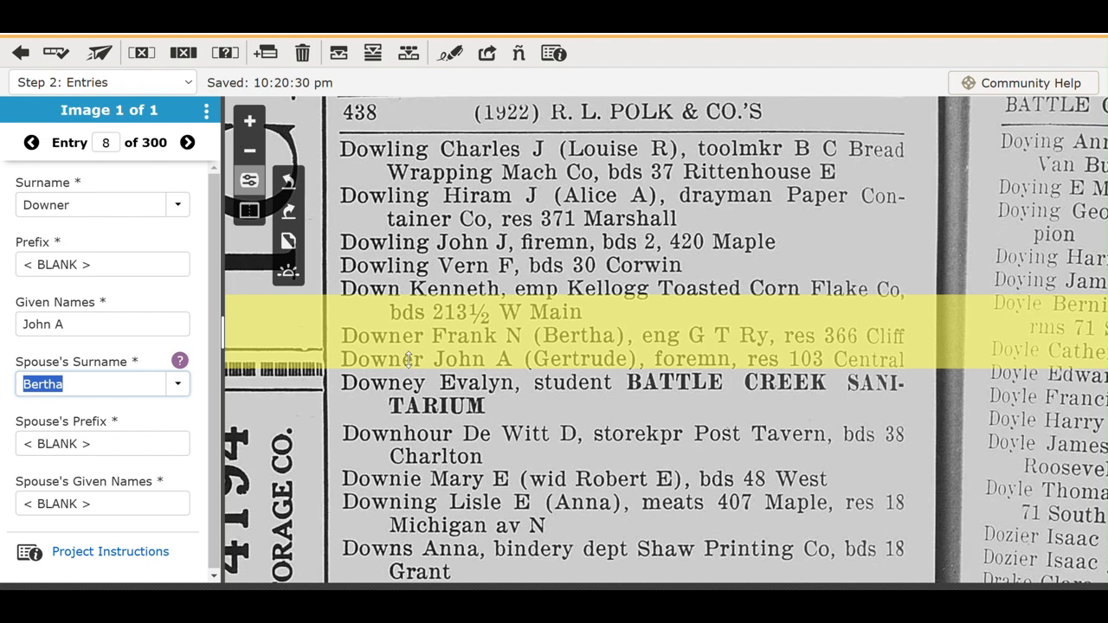
text(Ger)
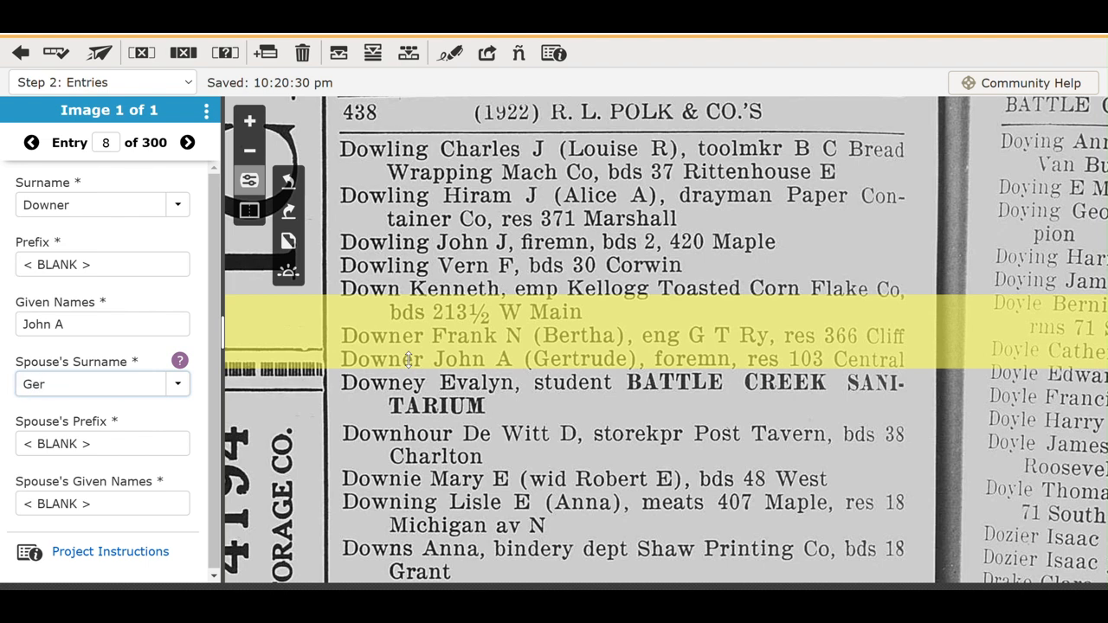
text(trude)
key(Tab)
key(Tab)
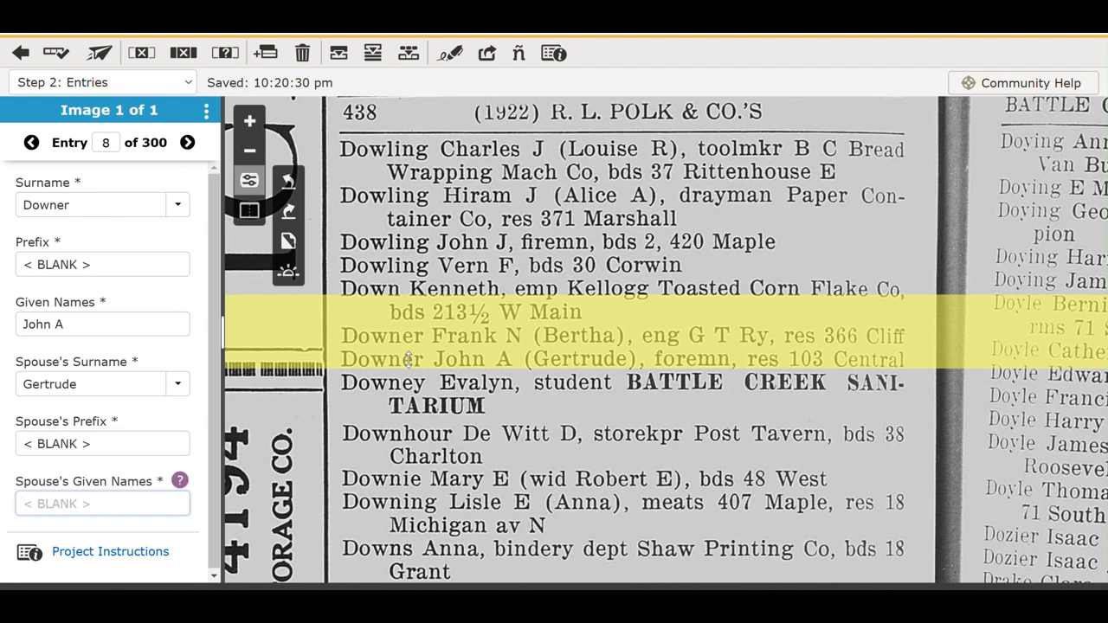
key(Tab)
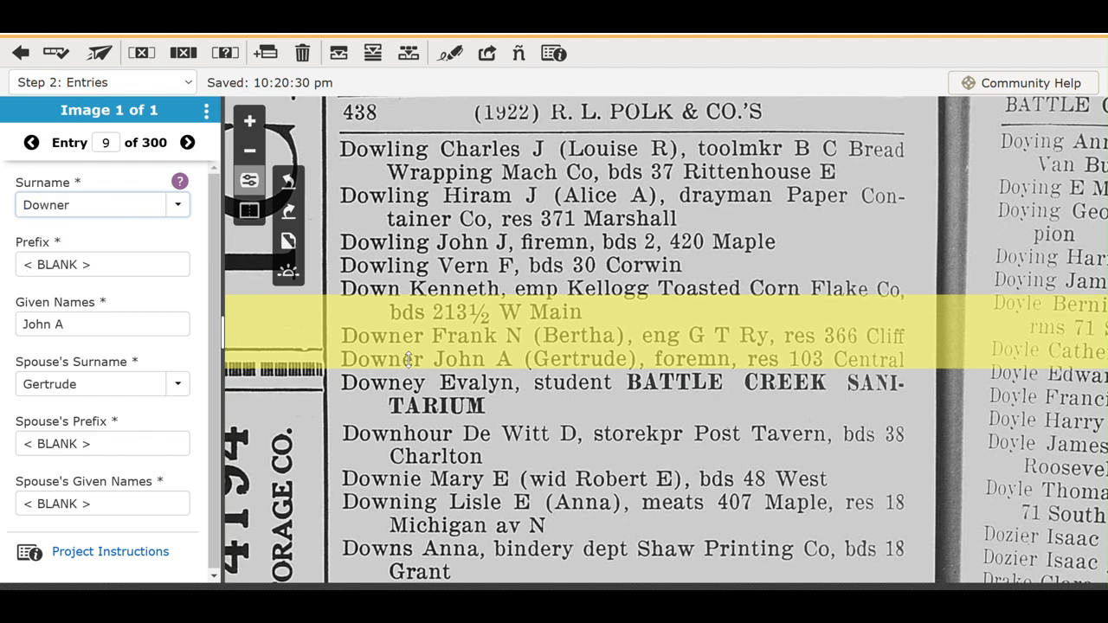
Move the reading band to the Downhour lines and change entry 9's surname to Downy.
click(437, 416)
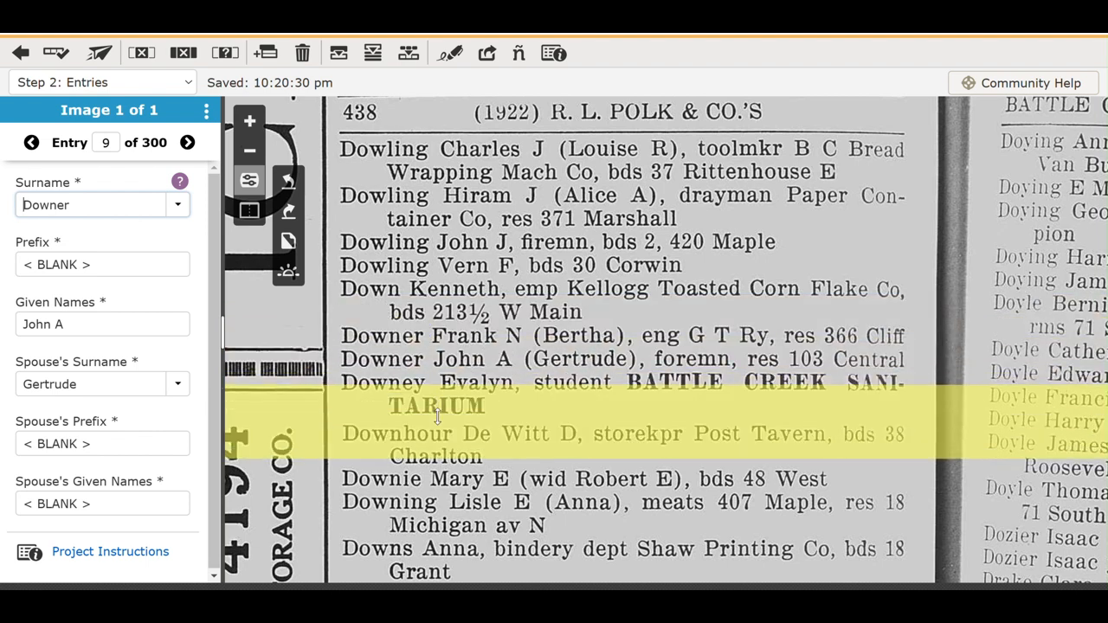
key(Right)
key(Right)
key(Right)
key(Right)
key(Right)
key(Right)
key(BackSpace)
key(BackSpace)
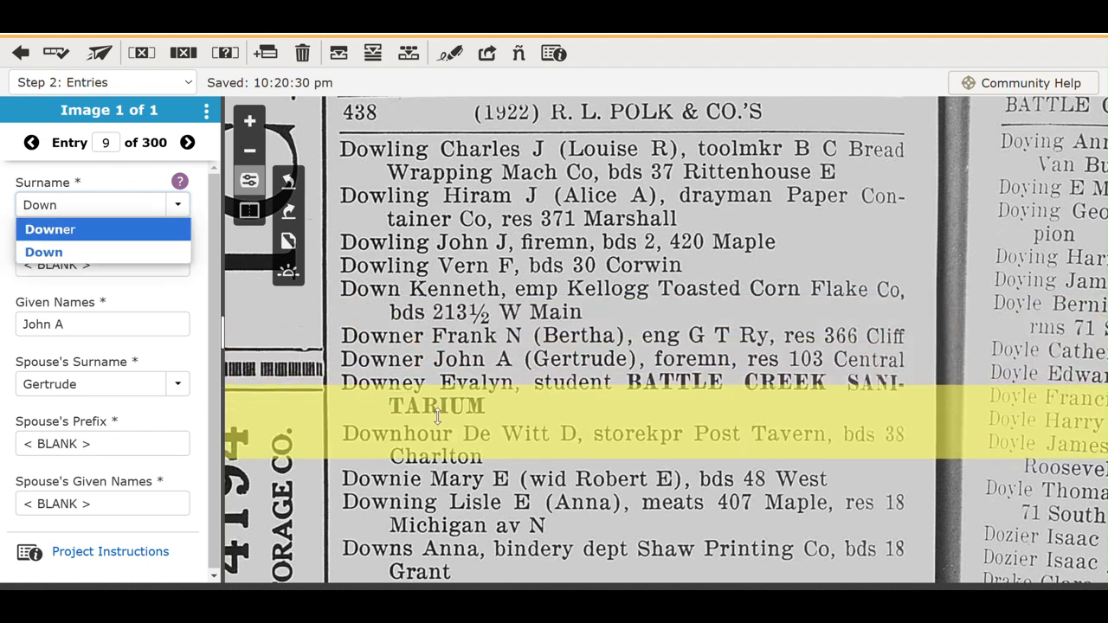
text(y)
key(Tab)
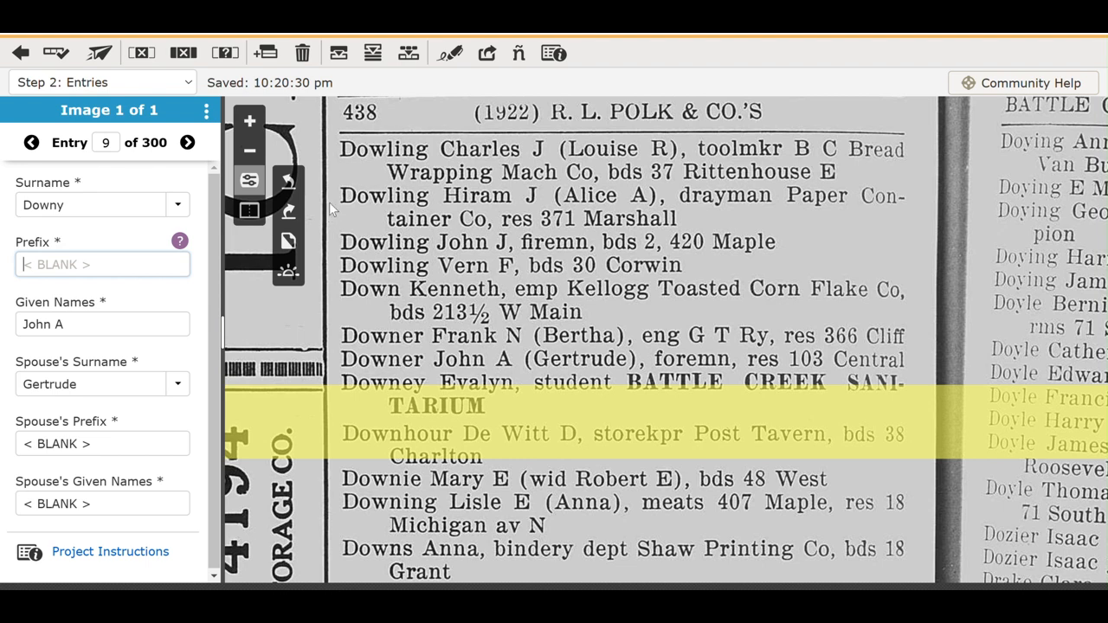
click(253, 185)
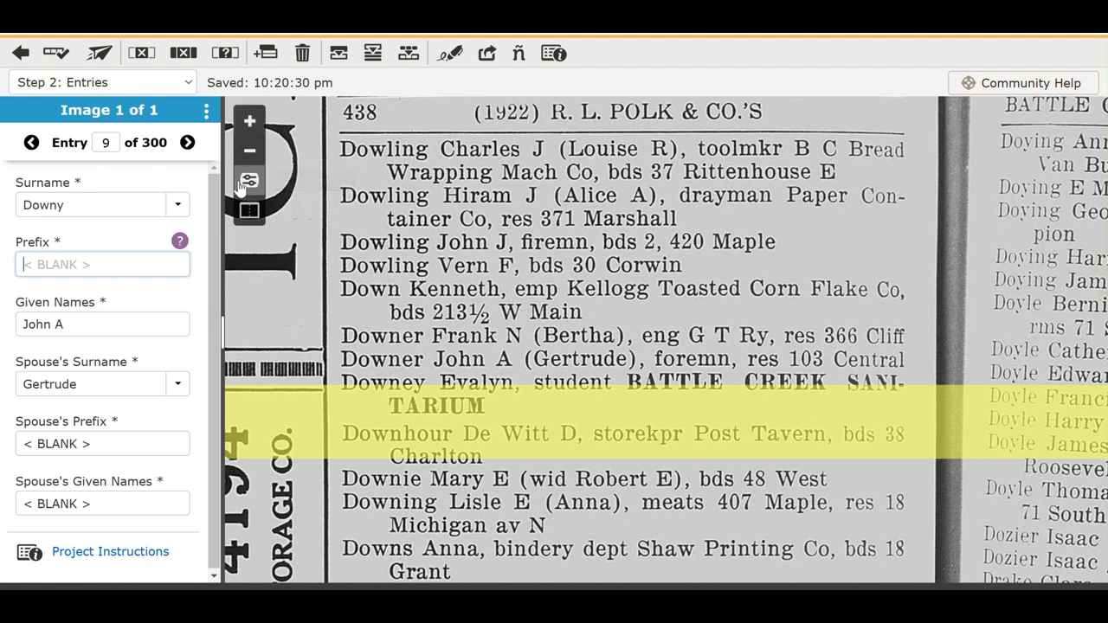
Rotate the page four quarter turns back upright, invert its colours, and open brightness/contrast.
click(248, 182)
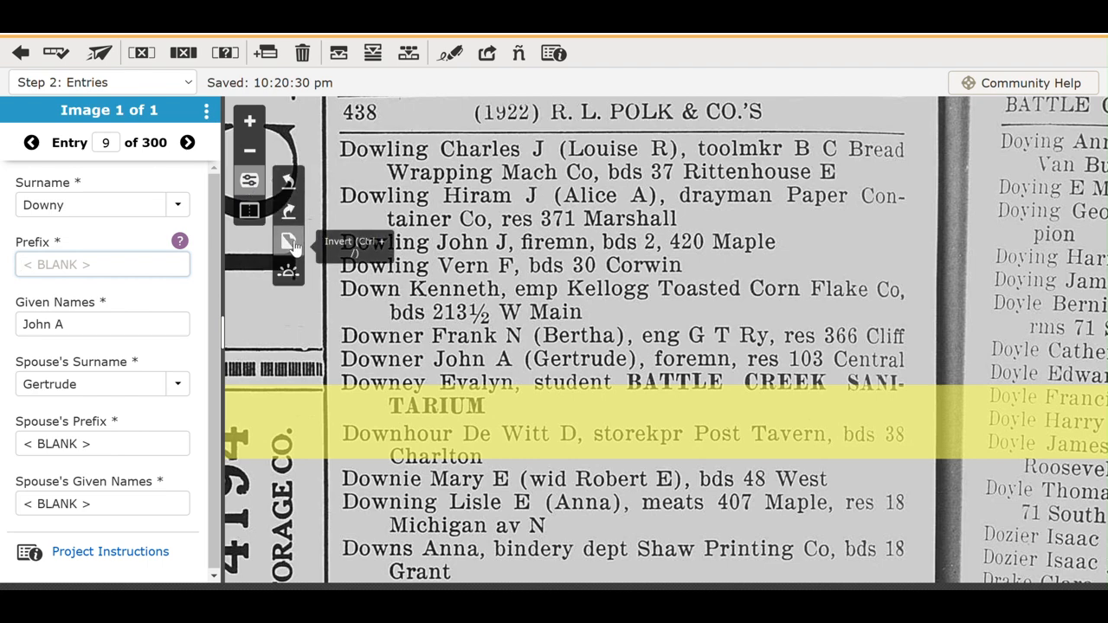
click(288, 181)
click(288, 180)
click(289, 180)
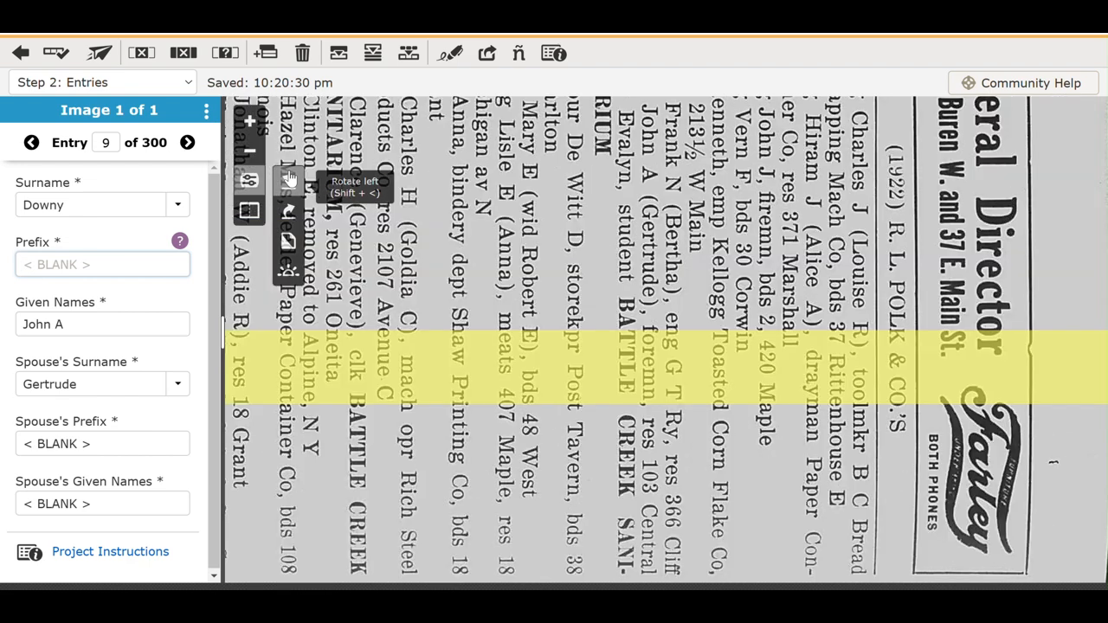
click(288, 180)
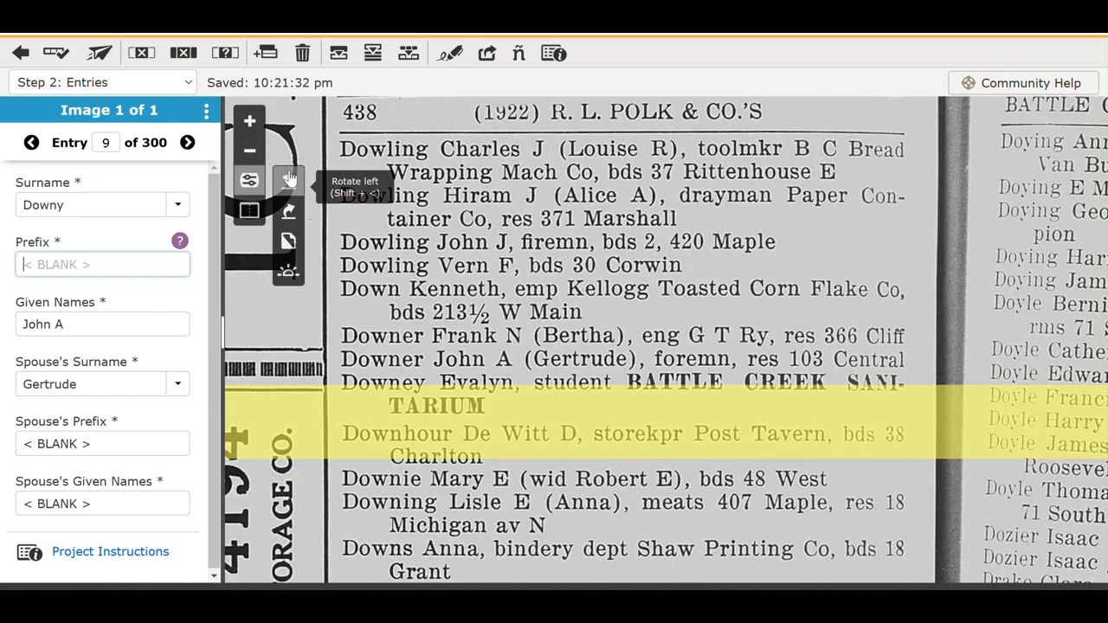
click(289, 245)
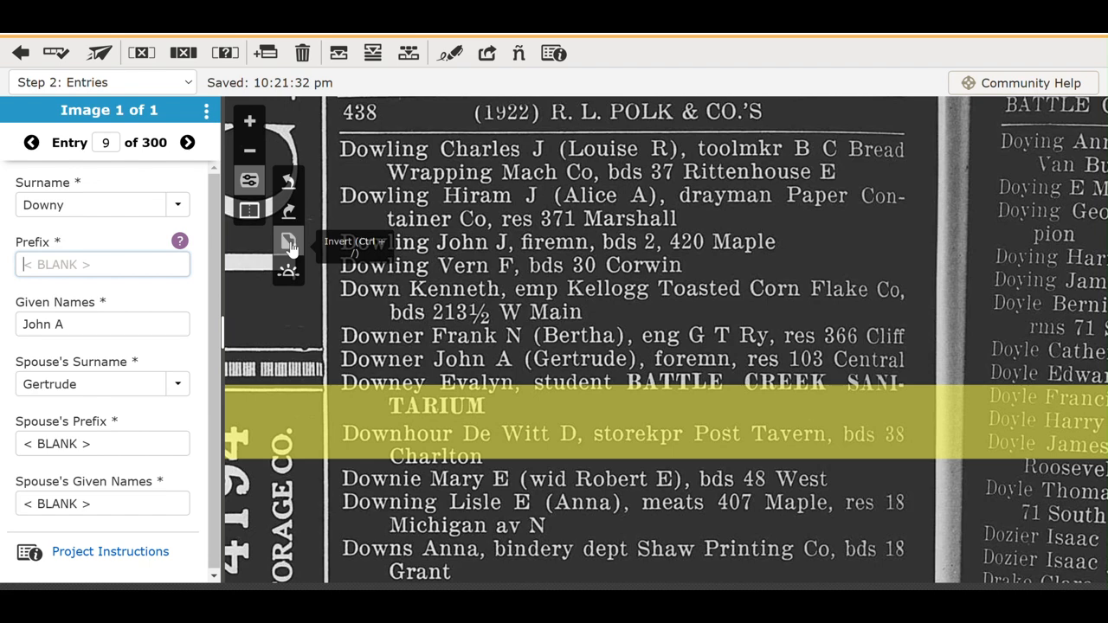
click(288, 272)
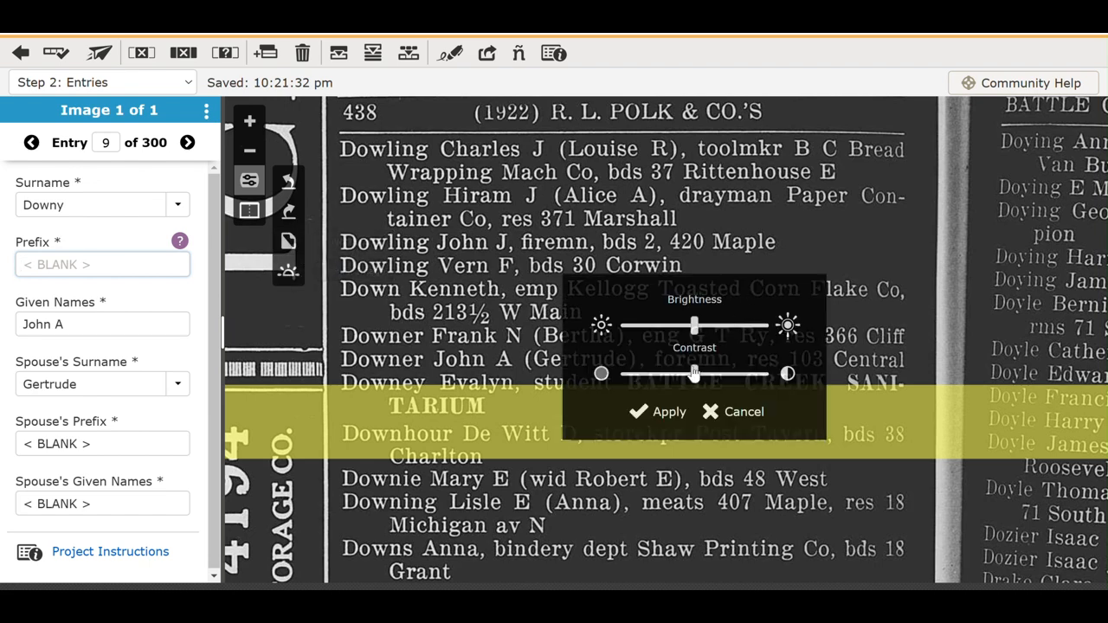
mouse_move(694, 374)
mouse_down()
mouse_move(673, 374)
mouse_move(683, 374)
mouse_up()
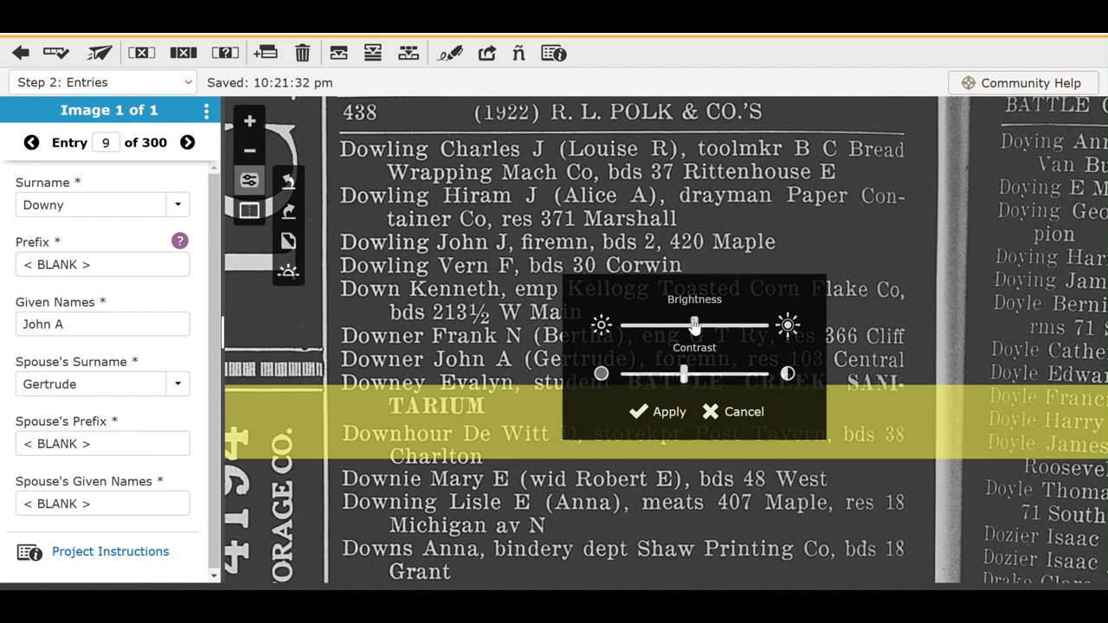
mouse_move(695, 325)
mouse_down()
mouse_move(714, 324)
mouse_move(692, 327)
mouse_up()
click(737, 412)
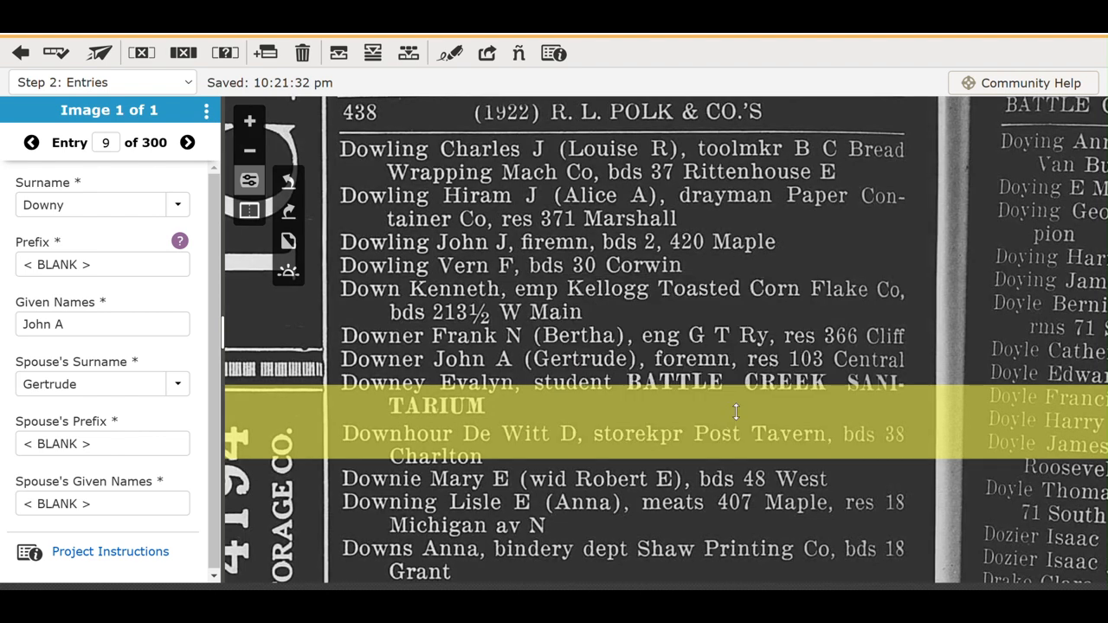